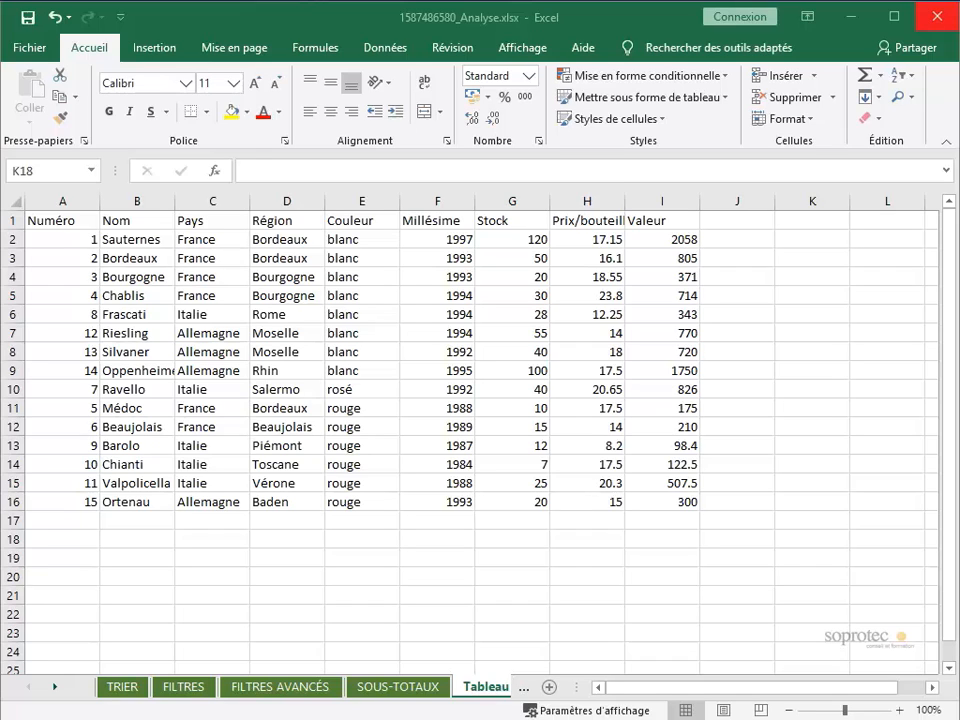
Apply an "Inférieur à" 30 conditional format with light red fill and dark red text to the Stock values in G2:G16
{"action": "left_click", "coordinate": [525, 193]}
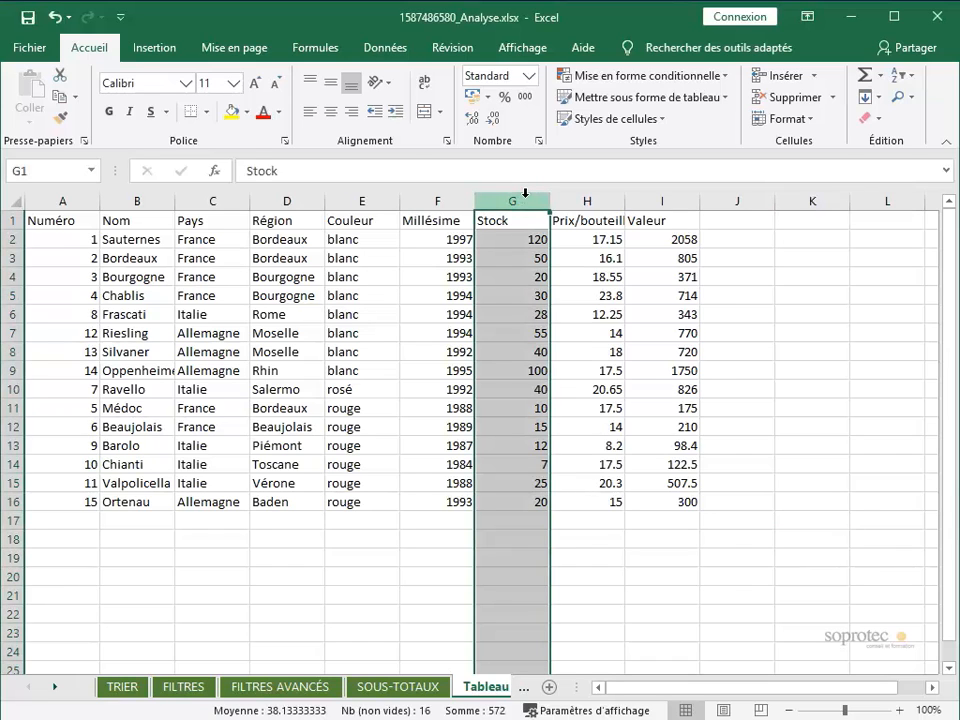
{"action": "left_click", "coordinate": [805, 310]}
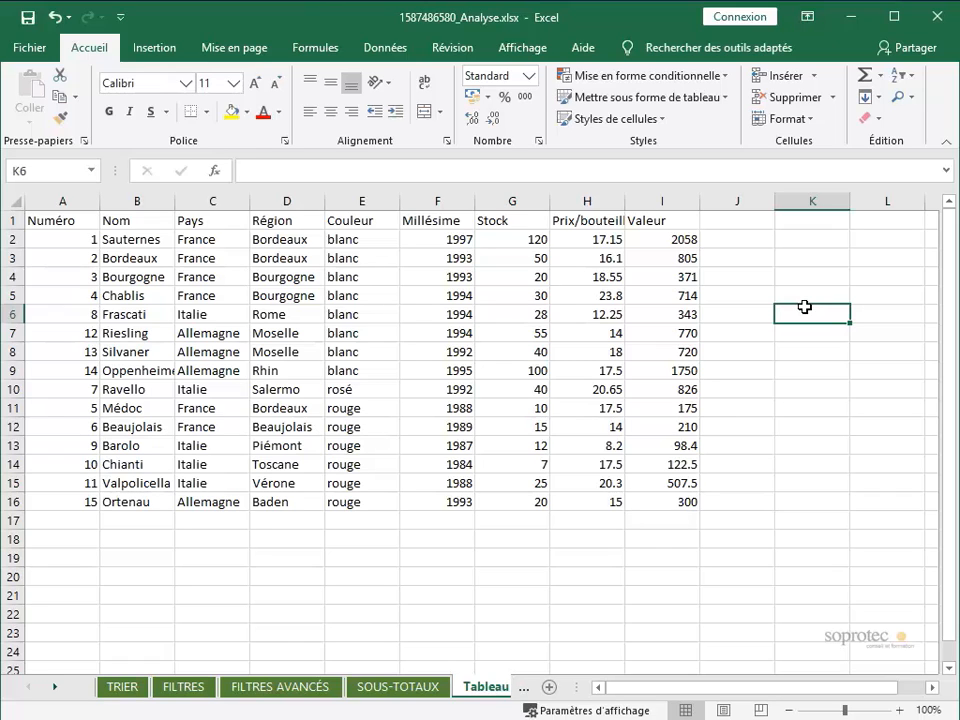
{"action": "left_click_drag", "start_coordinate": [523, 243], "coordinate": [527, 501]}
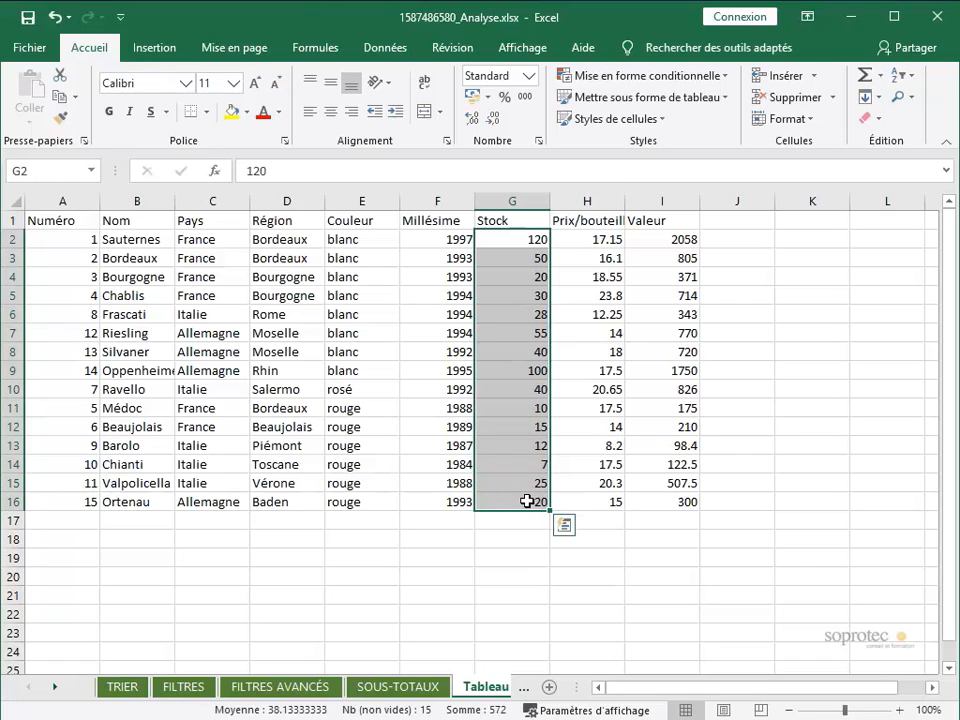
{"action": "left_click", "coordinate": [648, 76]}
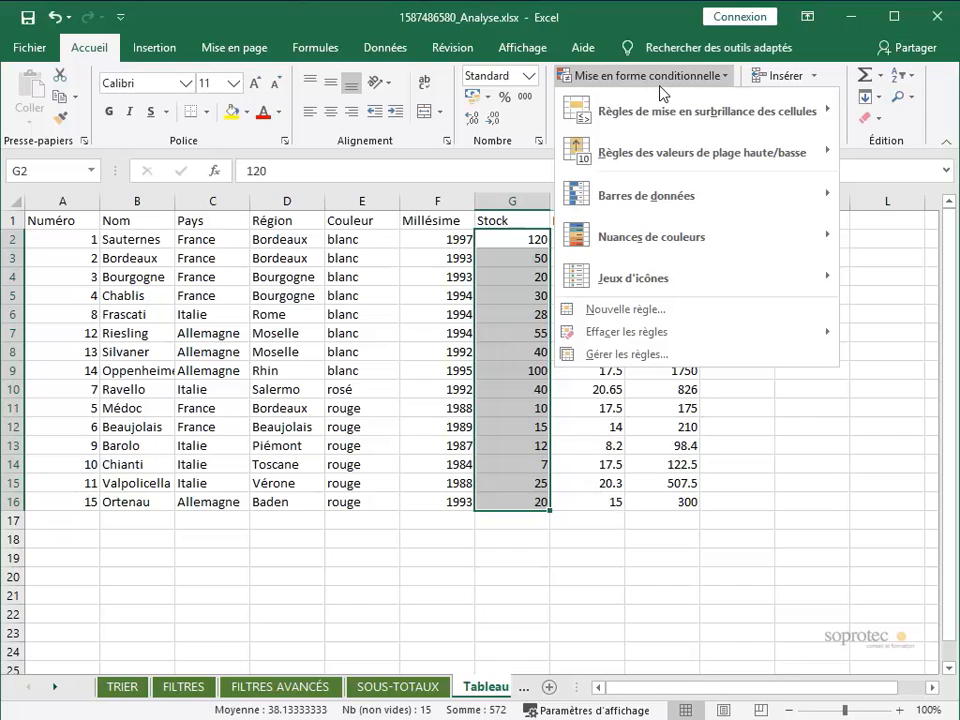
{"action": "mouse_move", "coordinate": [671, 114]}
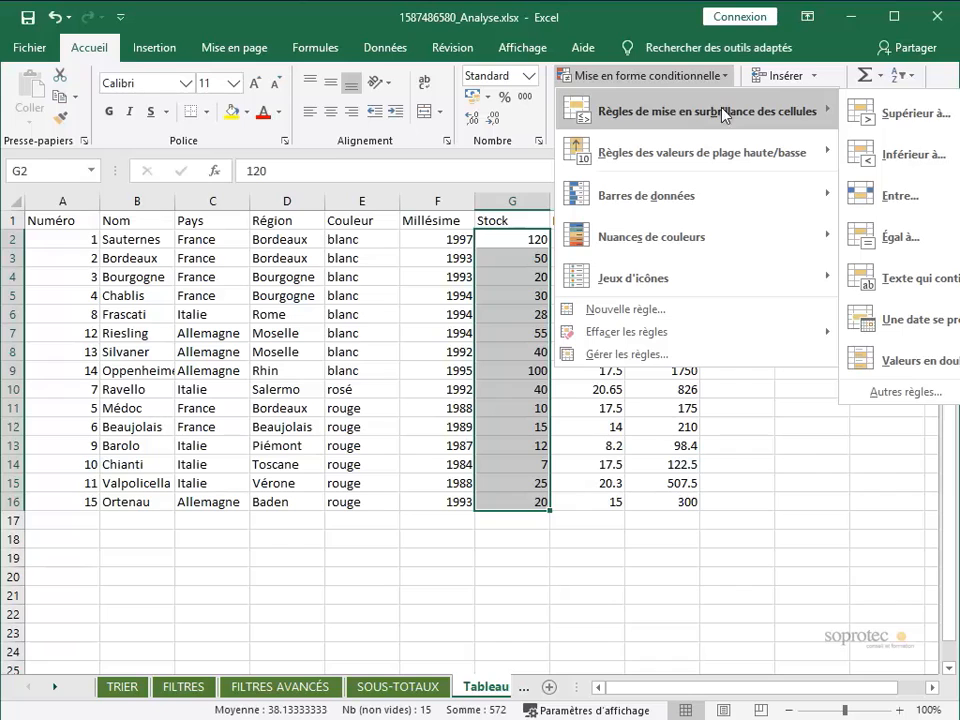
{"action": "left_click", "coordinate": [905, 155]}
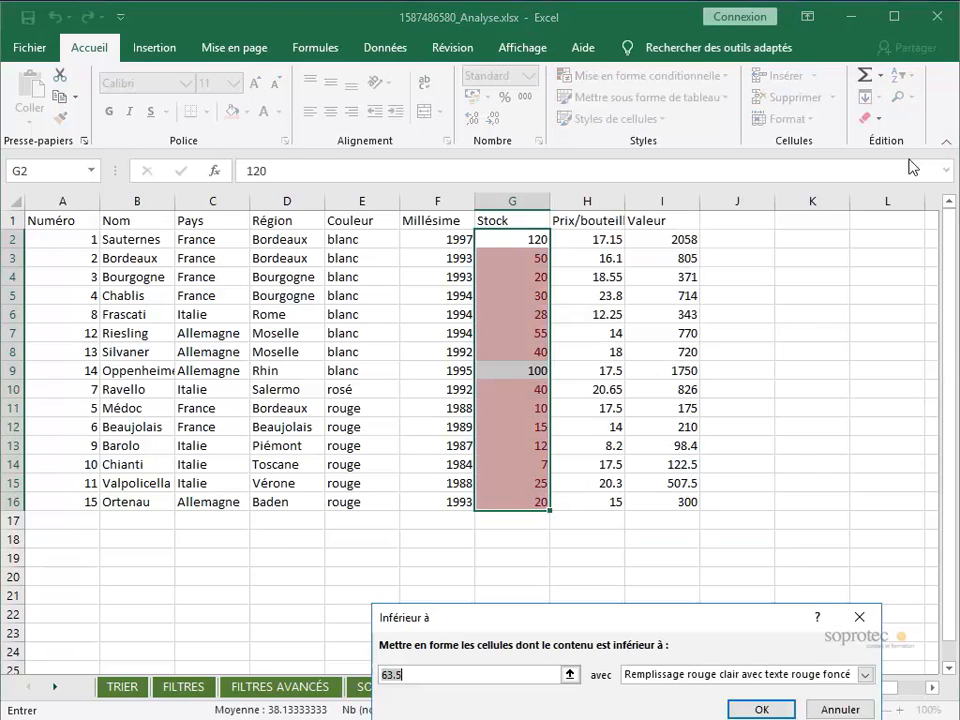
{"action": "left_click_drag", "start_coordinate": [705, 628], "coordinate": [621, 418]}
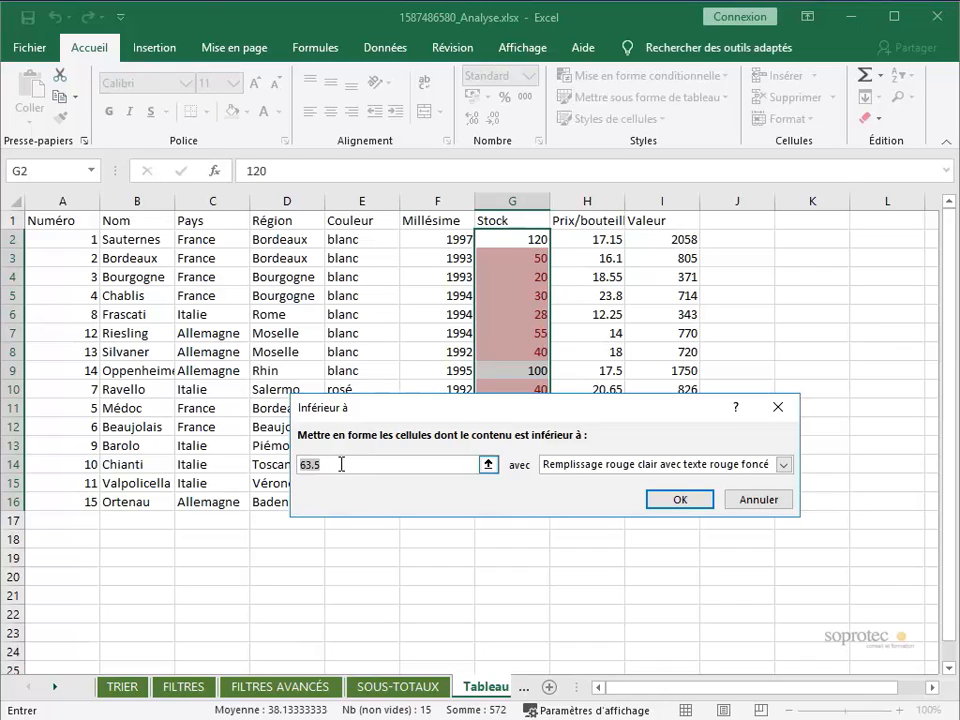
{"action": "key", "text": "BackSpace"}
{"action": "type", "text": "30"}
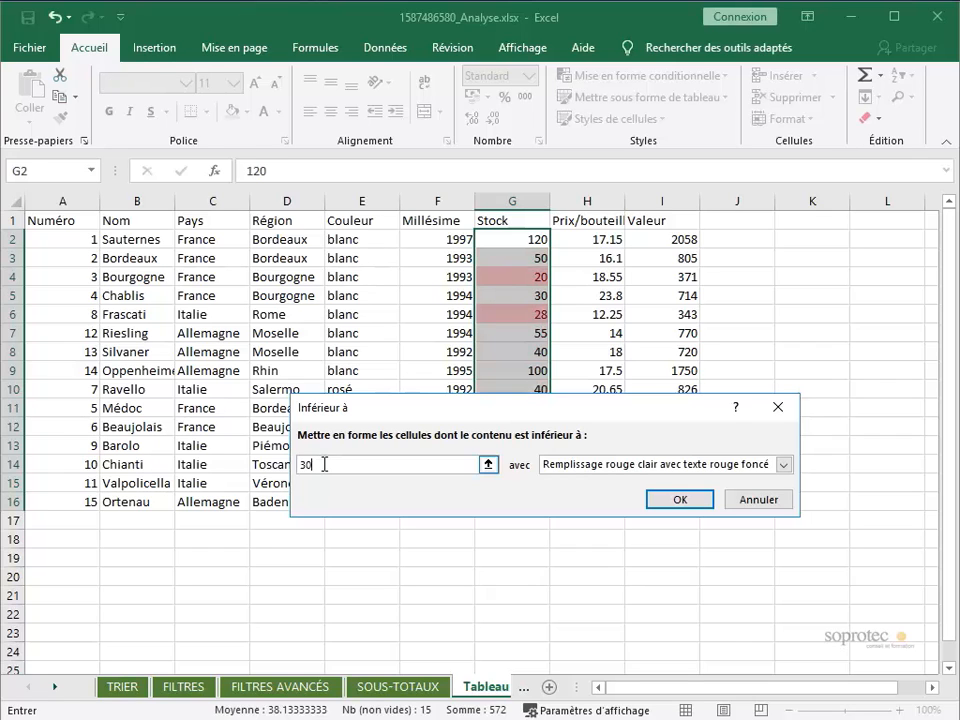
{"action": "left_click", "coordinate": [672, 499]}
{"action": "left_click", "coordinate": [701, 596]}
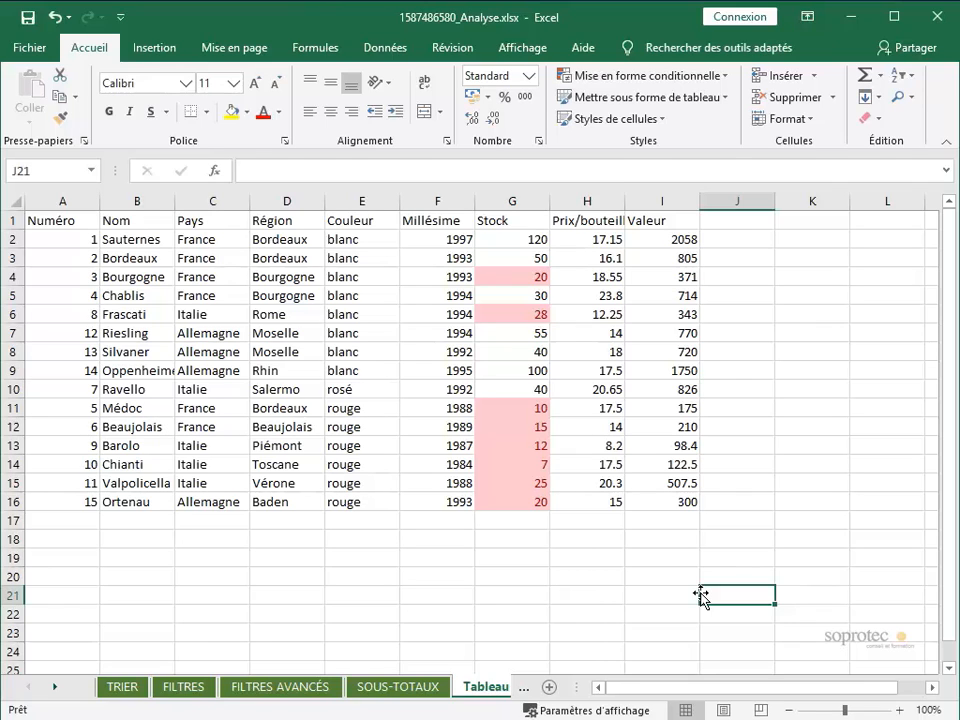
Test the highlighting by changing Ortenau's stock in G16 to 100, and undo the change
{"action": "left_click_drag", "start_coordinate": [525, 241], "coordinate": [525, 506]}
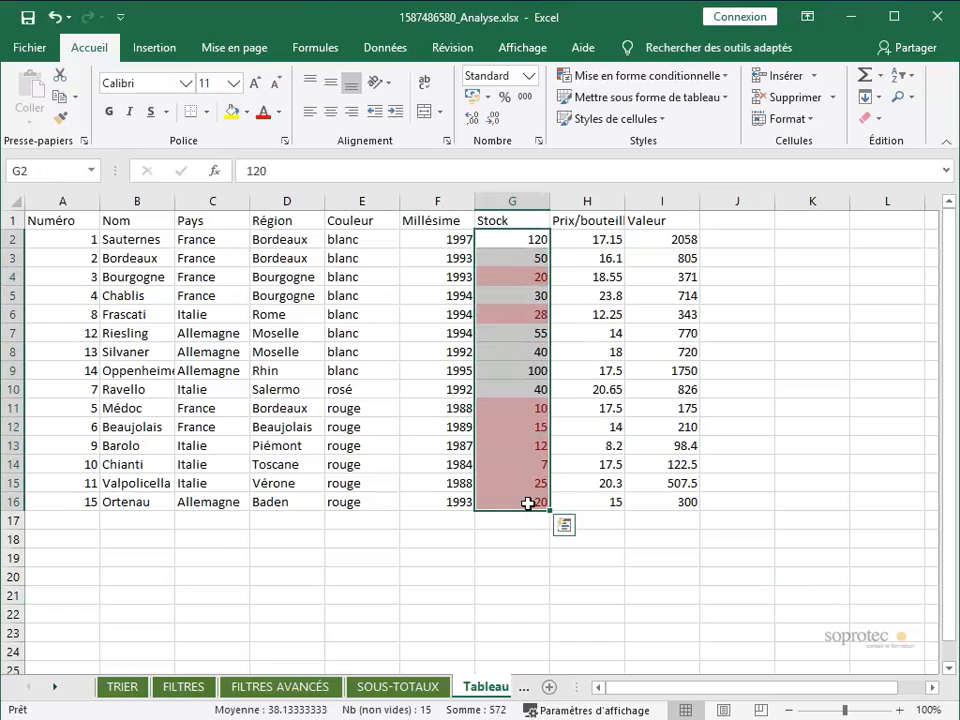
{"action": "left_click", "coordinate": [587, 566]}
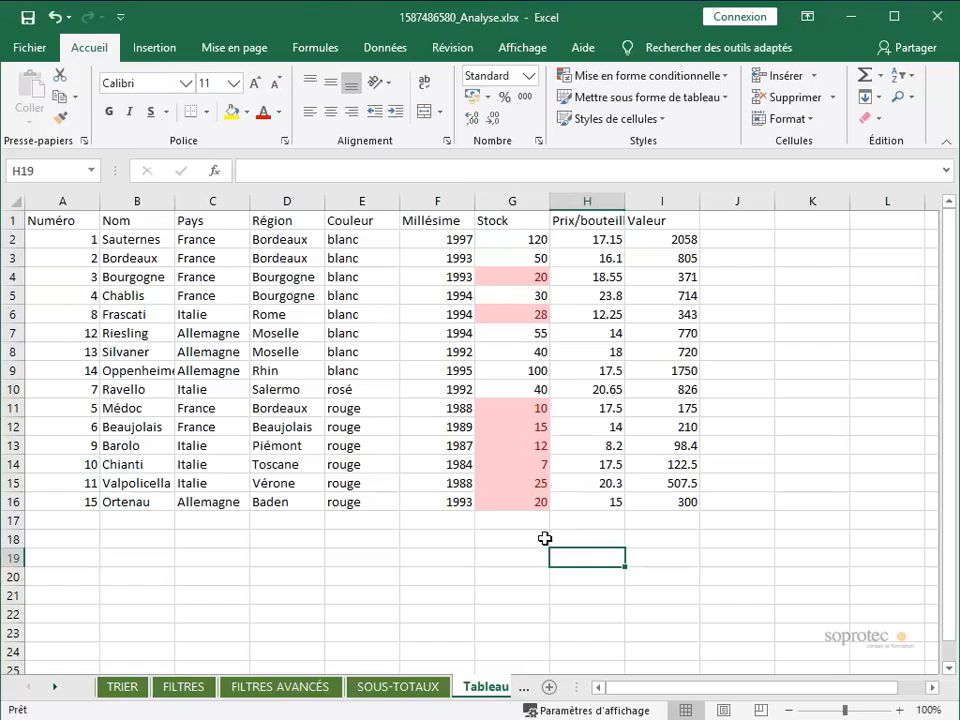
{"action": "left_click", "coordinate": [520, 501]}
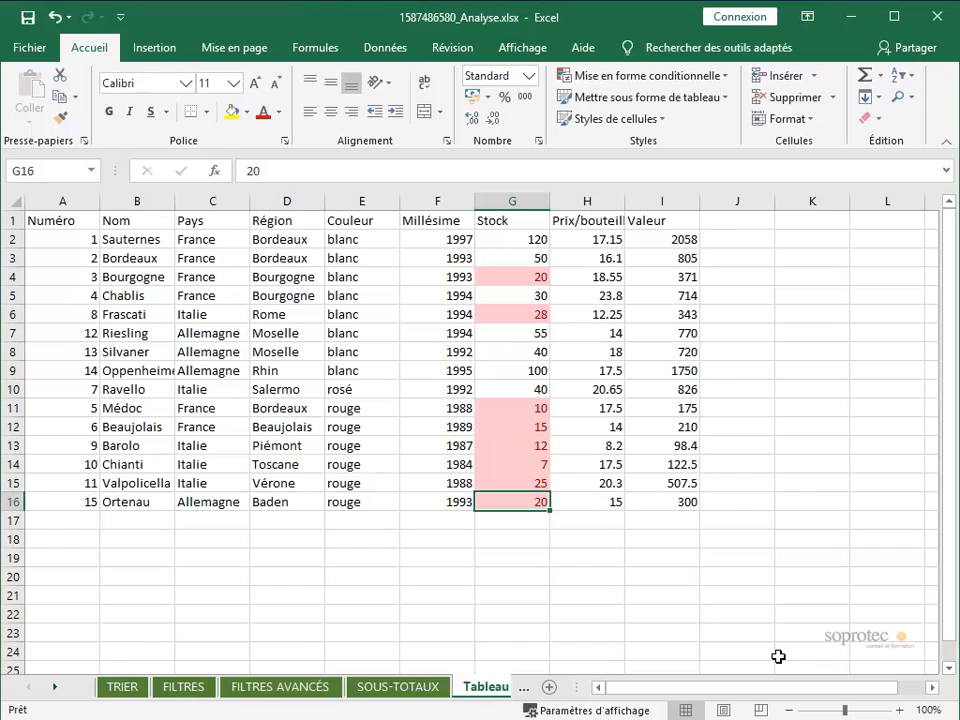
{"action": "type", "text": "100"}
{"action": "key", "text": "Return"}
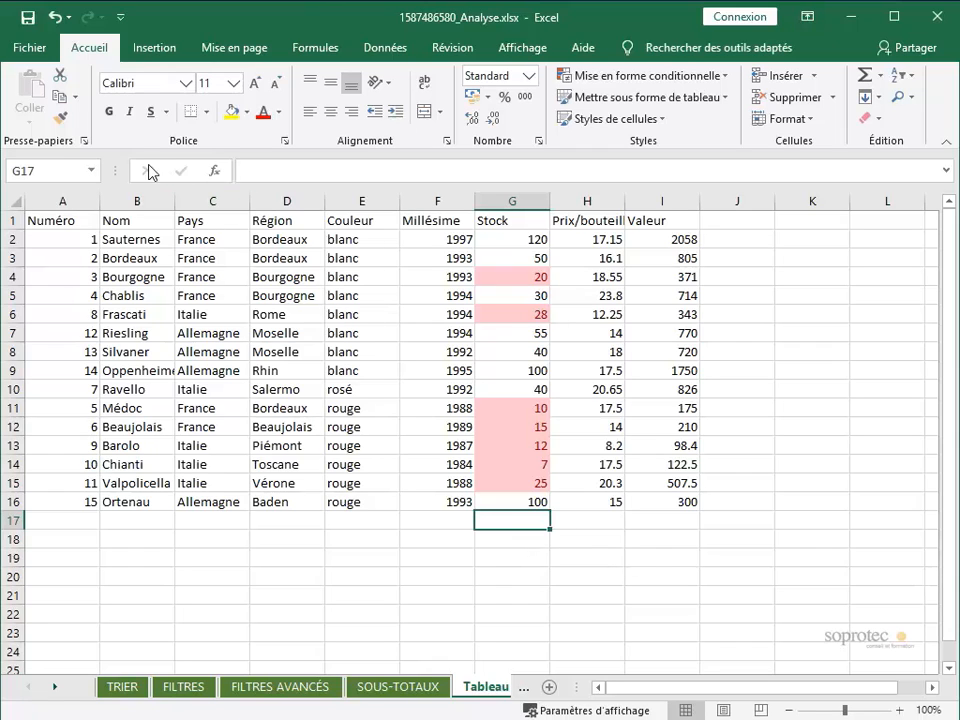
{"action": "left_click", "coordinate": [55, 17]}
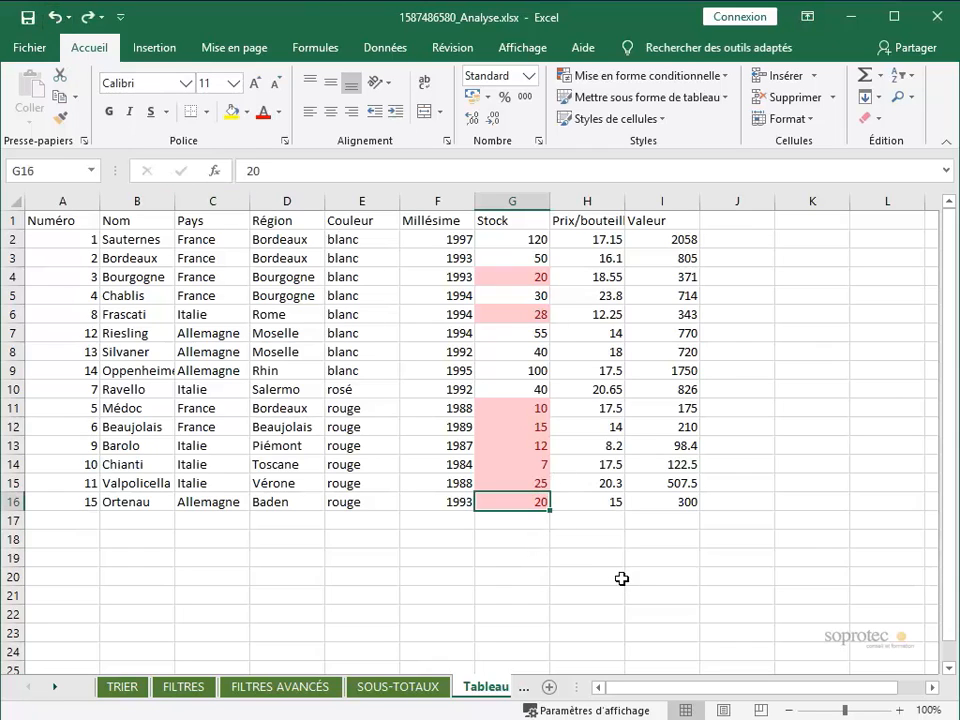
{"action": "left_click", "coordinate": [707, 556]}
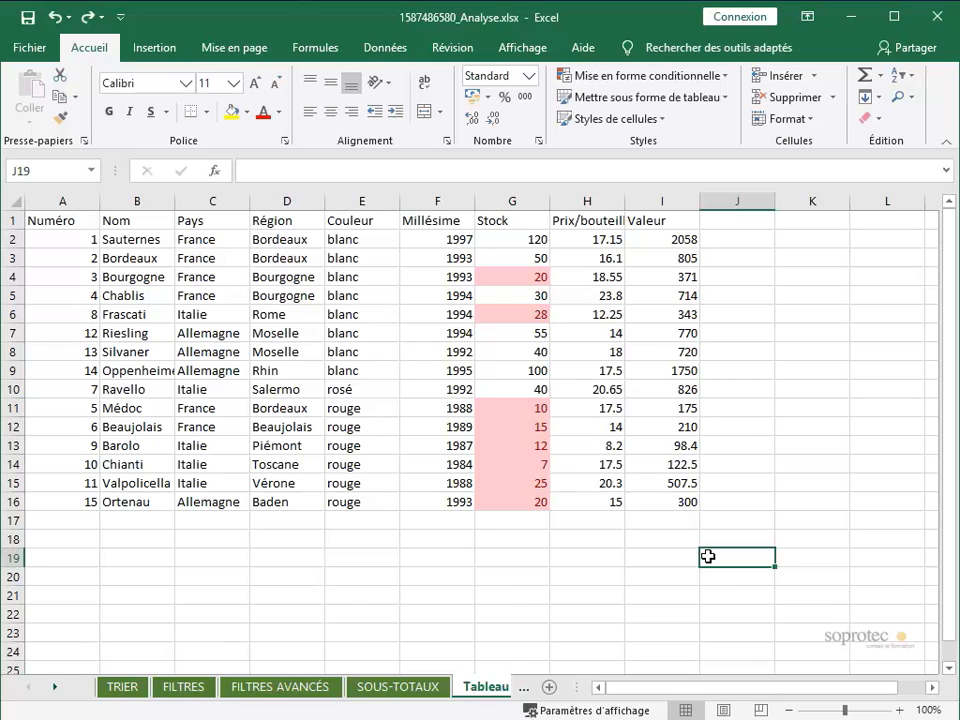
Open the conditional formatting rules manager and list the rules for the whole worksheet (Cette feuille de calcul)
{"action": "left_click", "coordinate": [700, 78]}
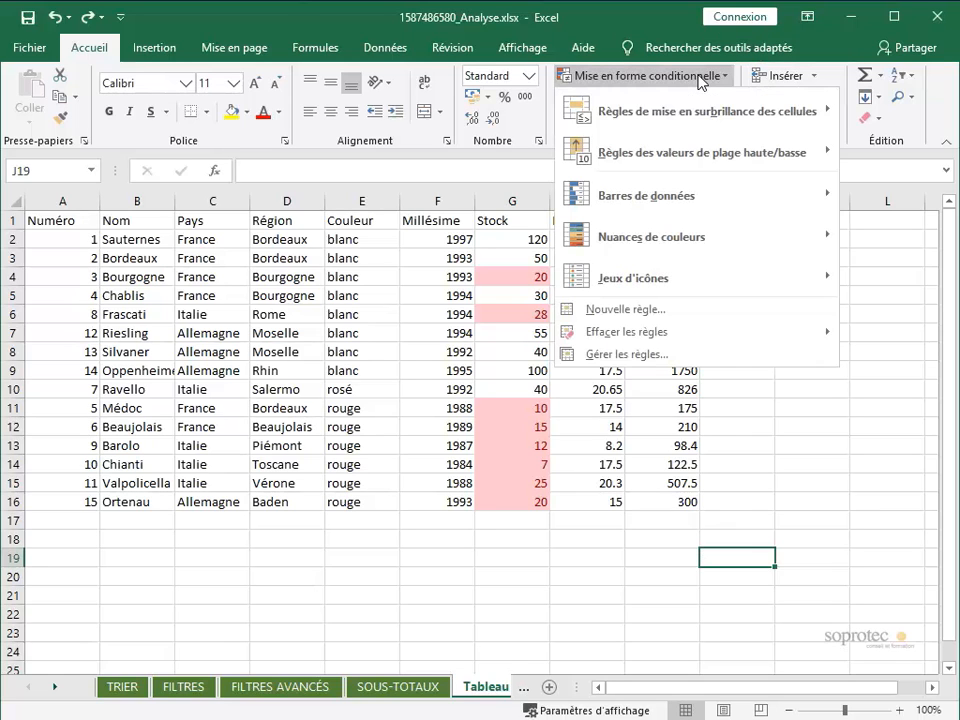
{"action": "left_click", "coordinate": [650, 358]}
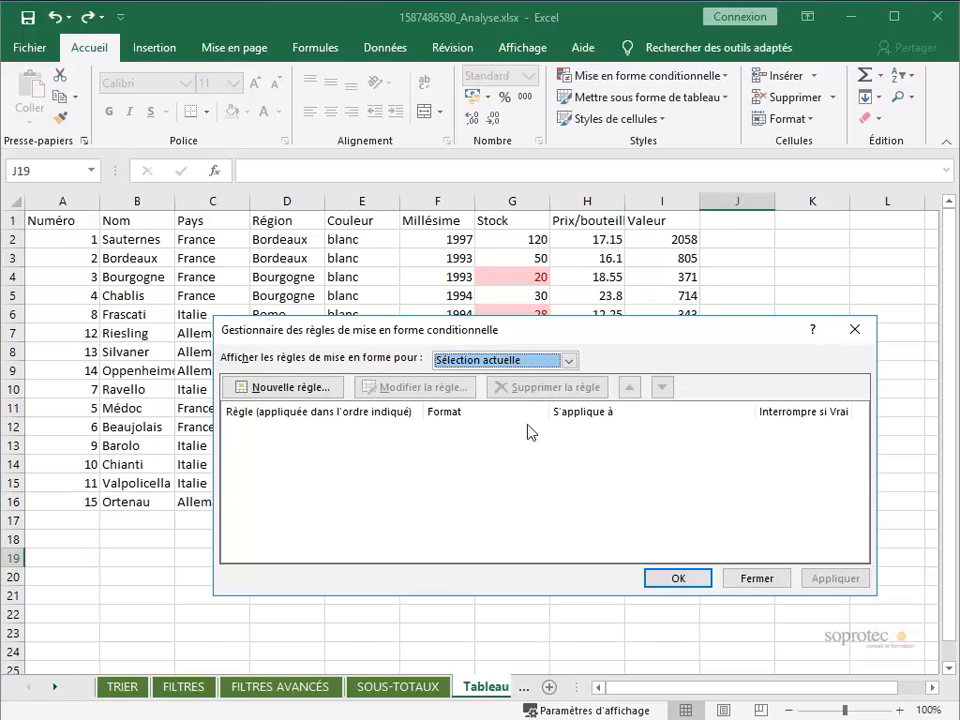
{"action": "left_click_drag", "start_coordinate": [520, 340], "coordinate": [392, 242]}
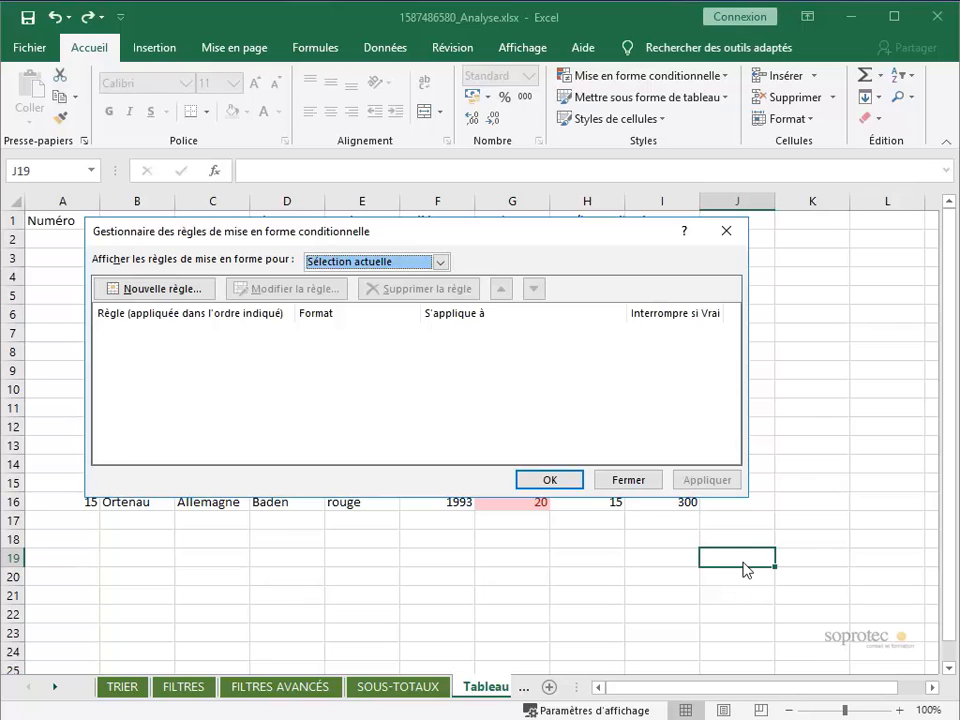
{"action": "left_click_drag", "start_coordinate": [577, 233], "coordinate": [712, 518]}
{"action": "left_click_drag", "start_coordinate": [496, 512], "coordinate": [500, 278]}
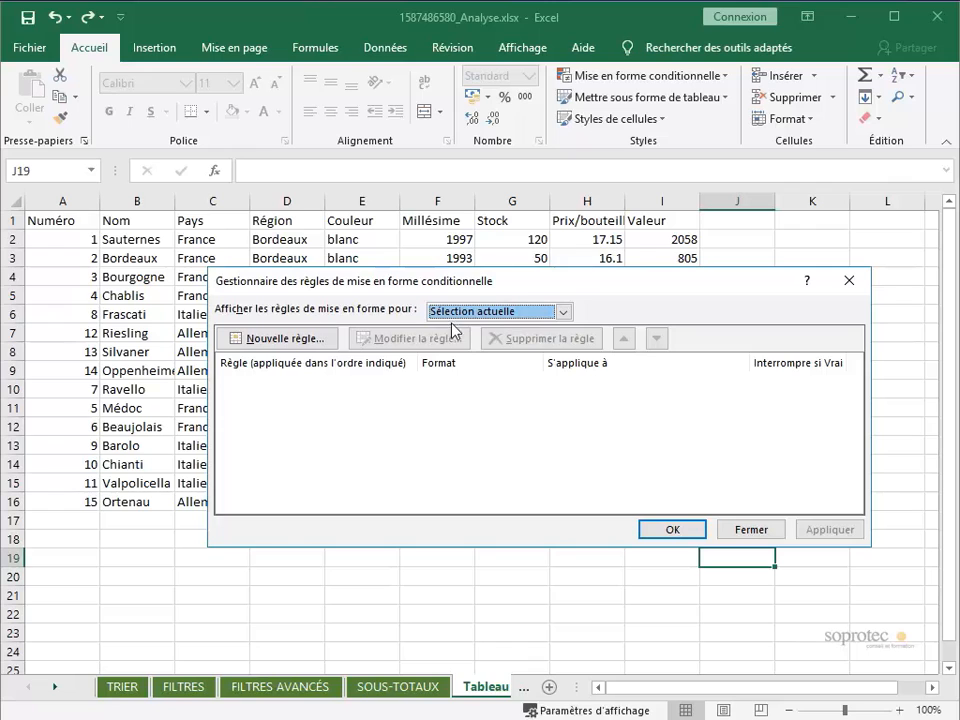
{"action": "left_click", "coordinate": [490, 311]}
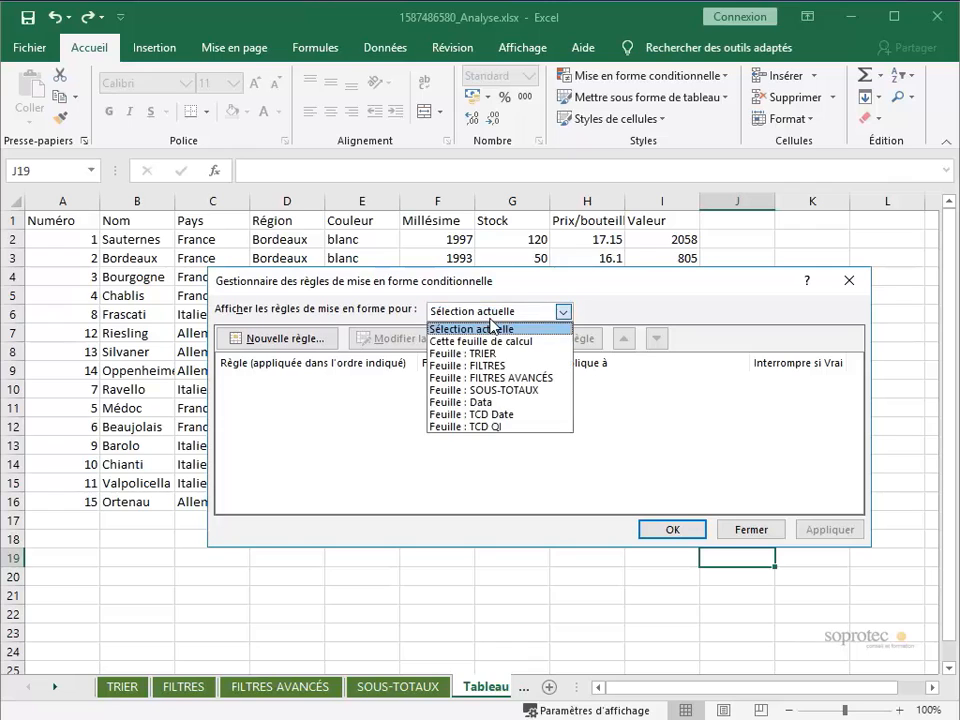
{"action": "left_click", "coordinate": [495, 342]}
{"action": "left_click_drag", "start_coordinate": [499, 284], "coordinate": [428, 377]}
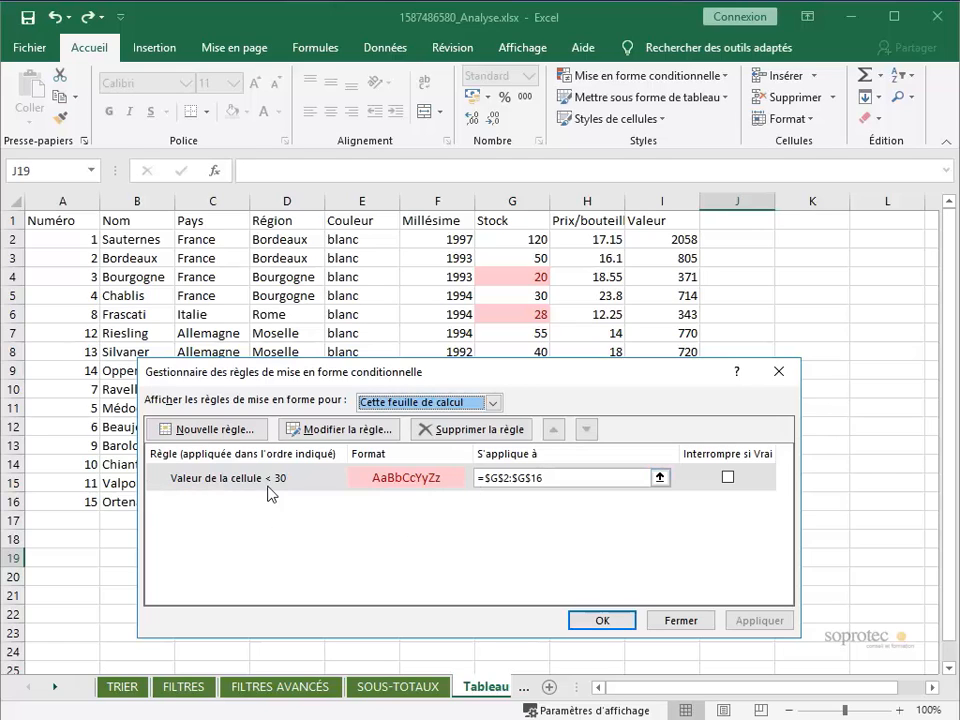
View the settings of the below-30 rule on G2:G16, and delete the rule from the worksheet
{"action": "left_click", "coordinate": [340, 429]}
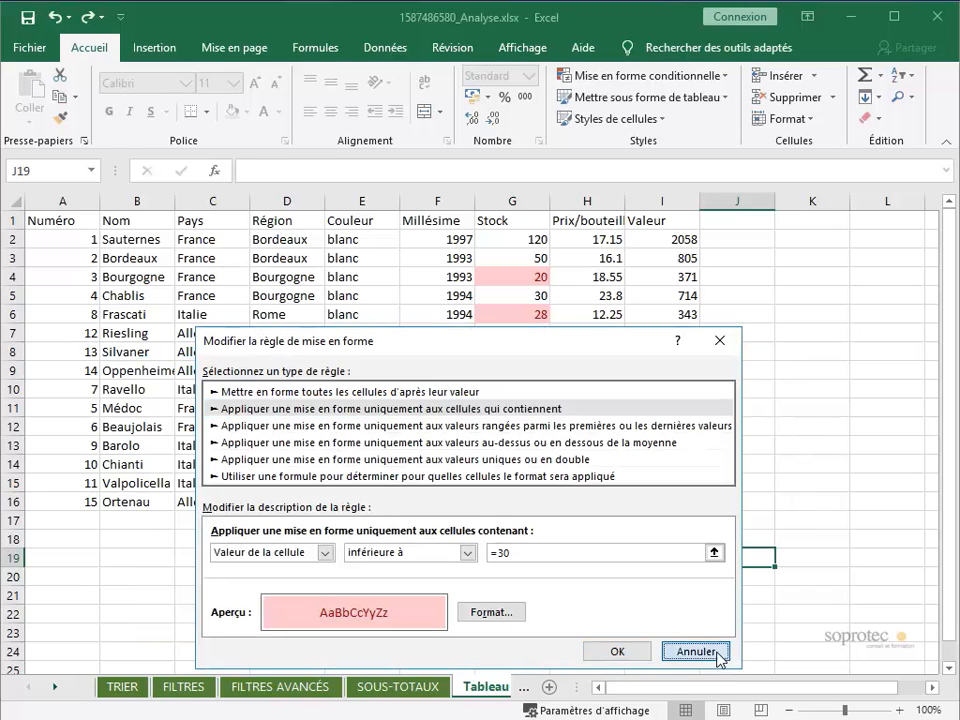
{"action": "left_click", "coordinate": [716, 653]}
{"action": "left_click", "coordinate": [467, 429]}
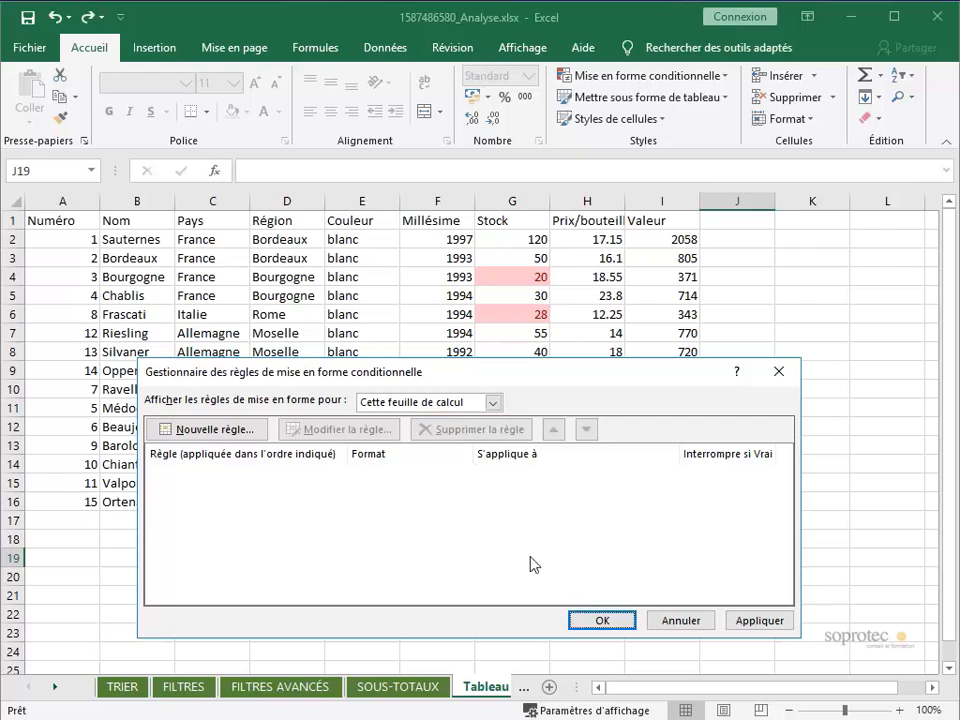
{"action": "left_click", "coordinate": [601, 620]}
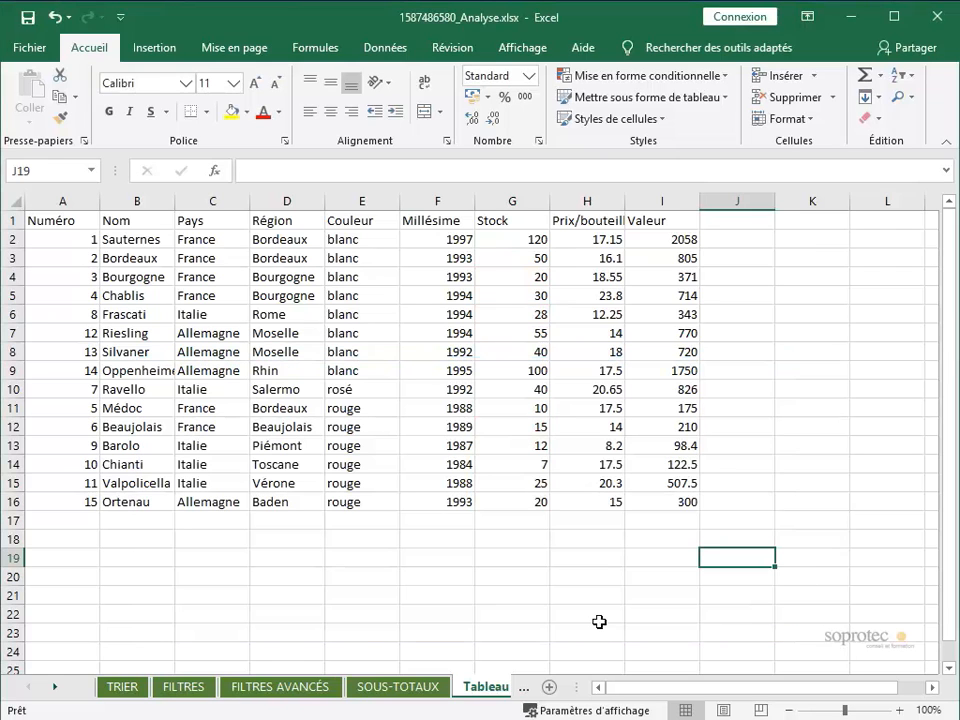
Set up a new "Inférieur à" highlighting rule for the Stock values in G2:G16 with a threshold of 30
{"action": "left_click", "coordinate": [510, 239]}
{"action": "left_click_drag", "start_coordinate": [510, 257], "coordinate": [512, 499]}
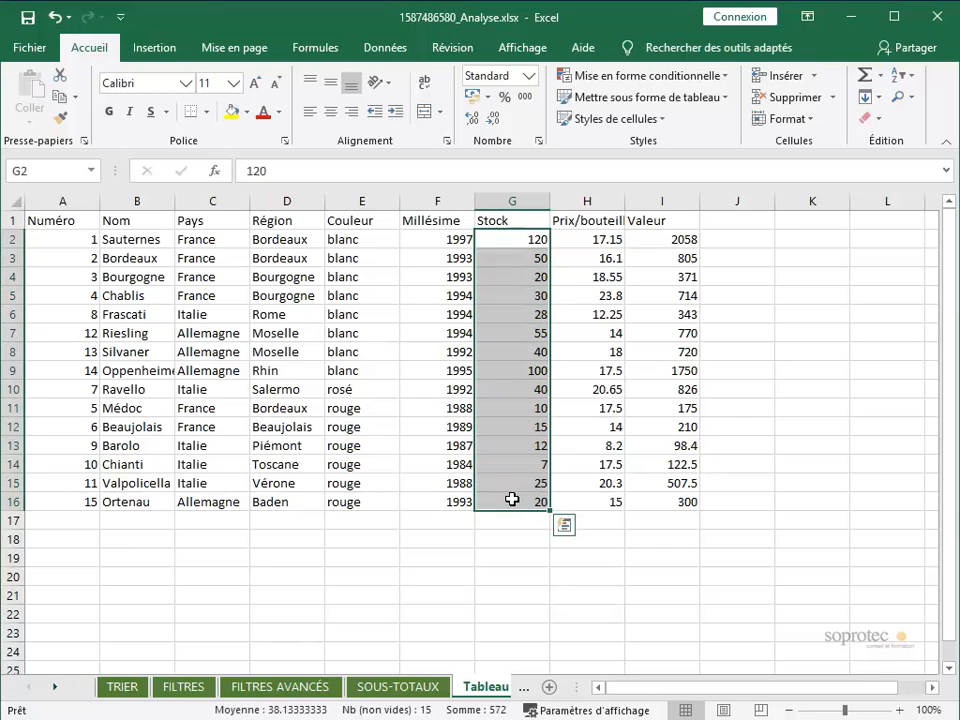
{"action": "left_click", "coordinate": [668, 77]}
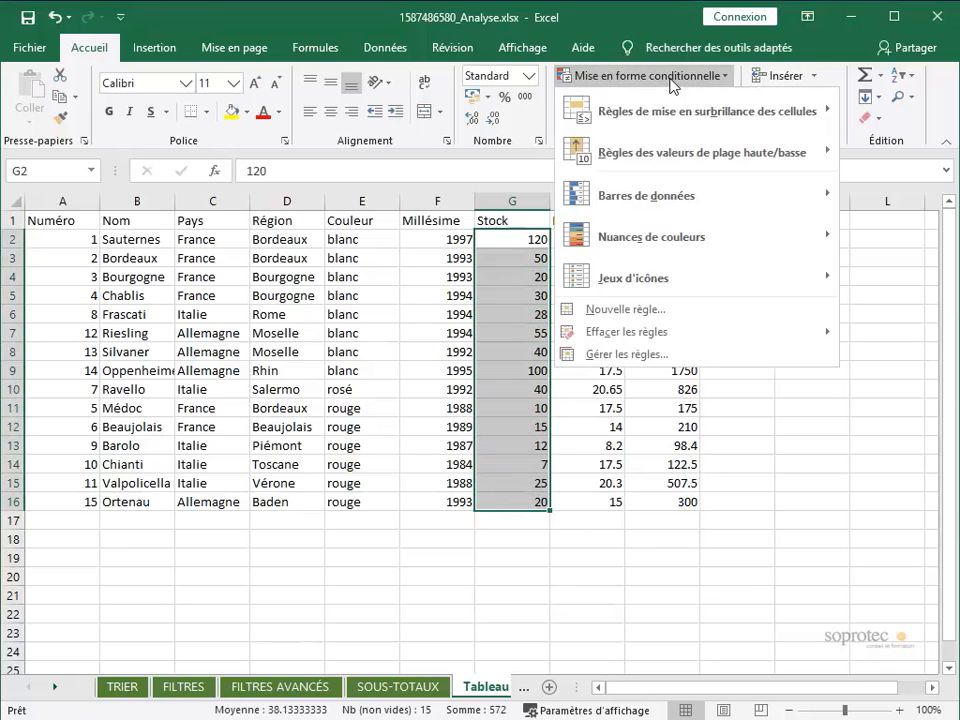
{"action": "mouse_move", "coordinate": [670, 116]}
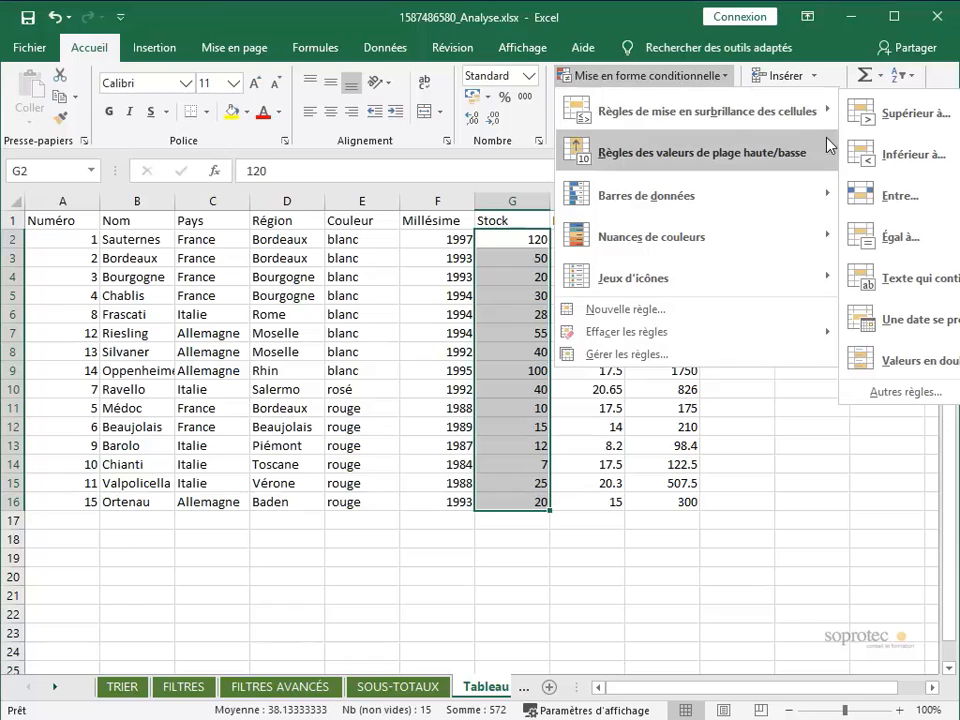
{"action": "left_click", "coordinate": [852, 157]}
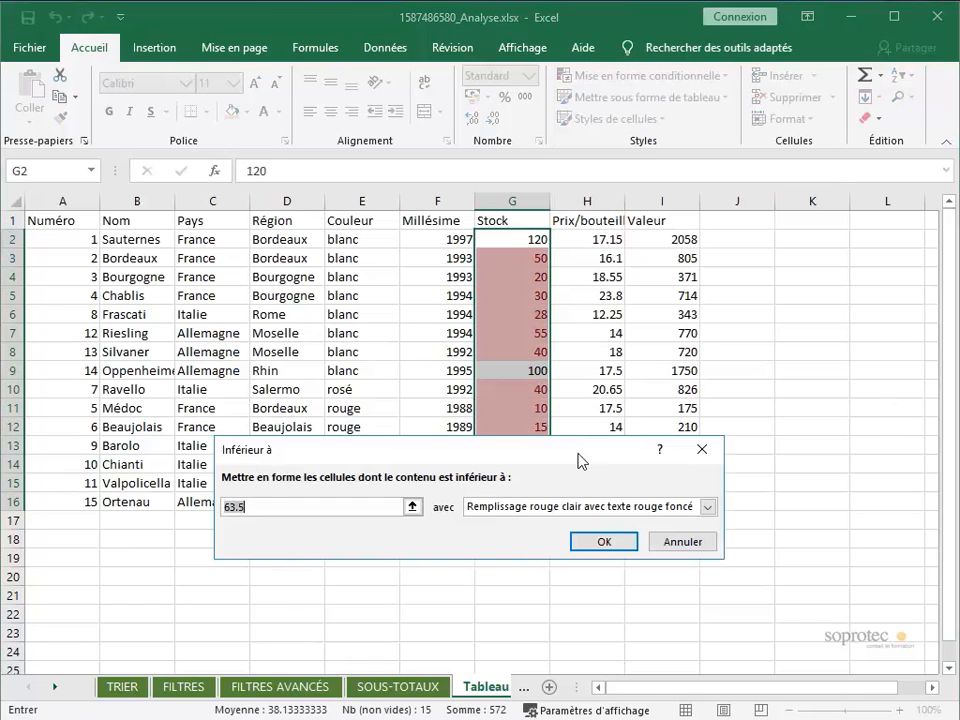
{"action": "left_click_drag", "start_coordinate": [578, 457], "coordinate": [644, 361]}
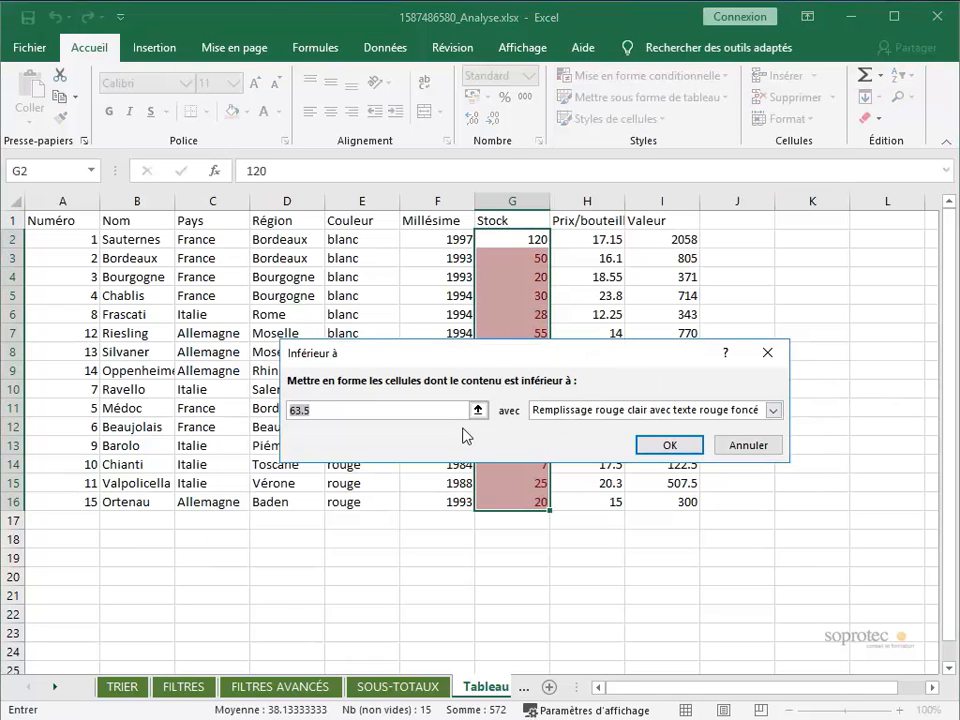
{"action": "type", "text": "30"}
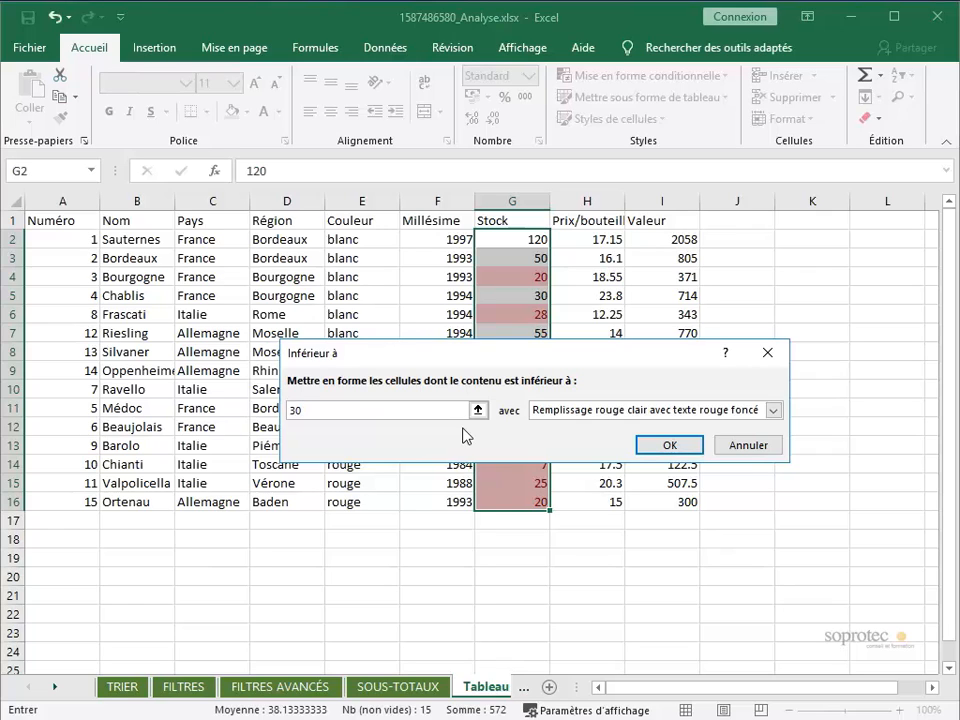
Choose "Format personnalisé" for the below-30 rule on the Stock values, with the Gras style and standard red as the font colour
{"action": "left_click", "coordinate": [637, 419]}
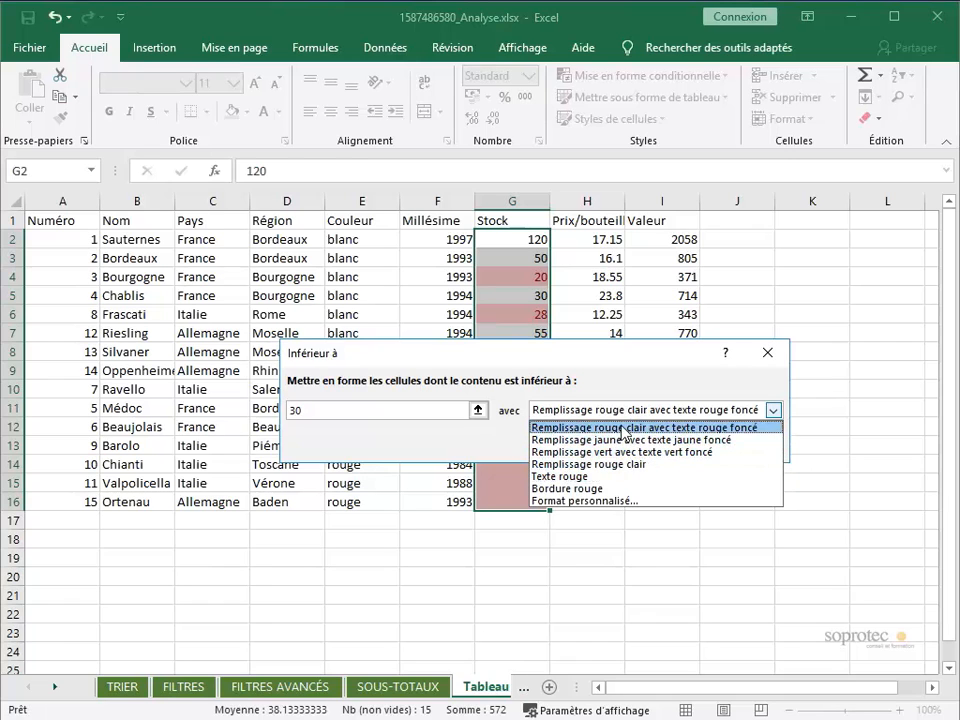
{"action": "left_click", "coordinate": [607, 500]}
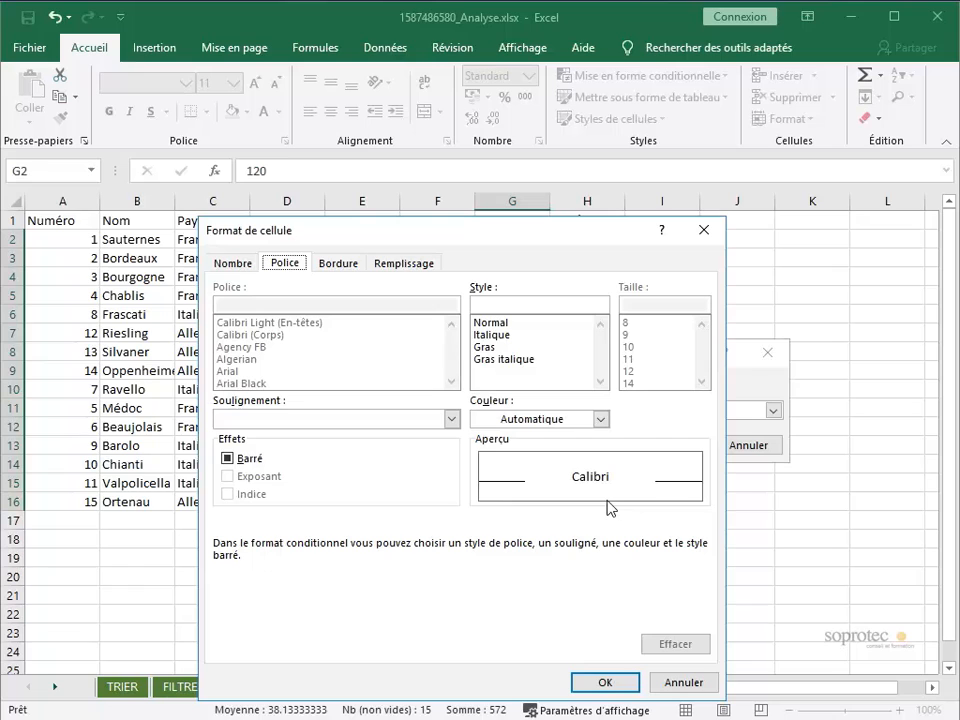
{"action": "left_click", "coordinate": [337, 266]}
{"action": "left_click", "coordinate": [404, 266]}
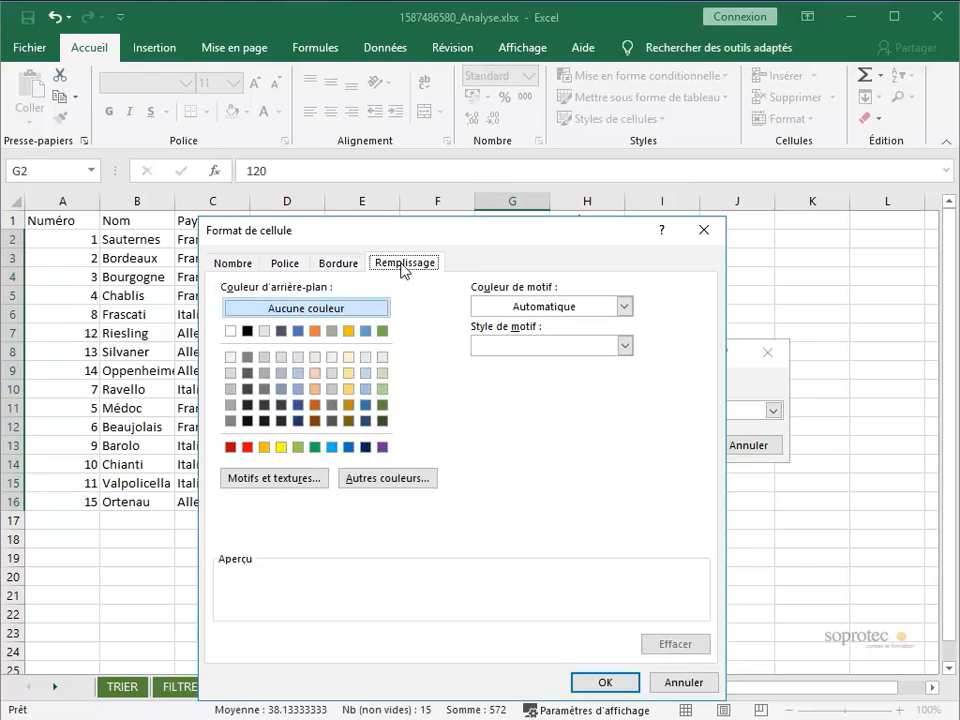
{"action": "left_click", "coordinate": [296, 266]}
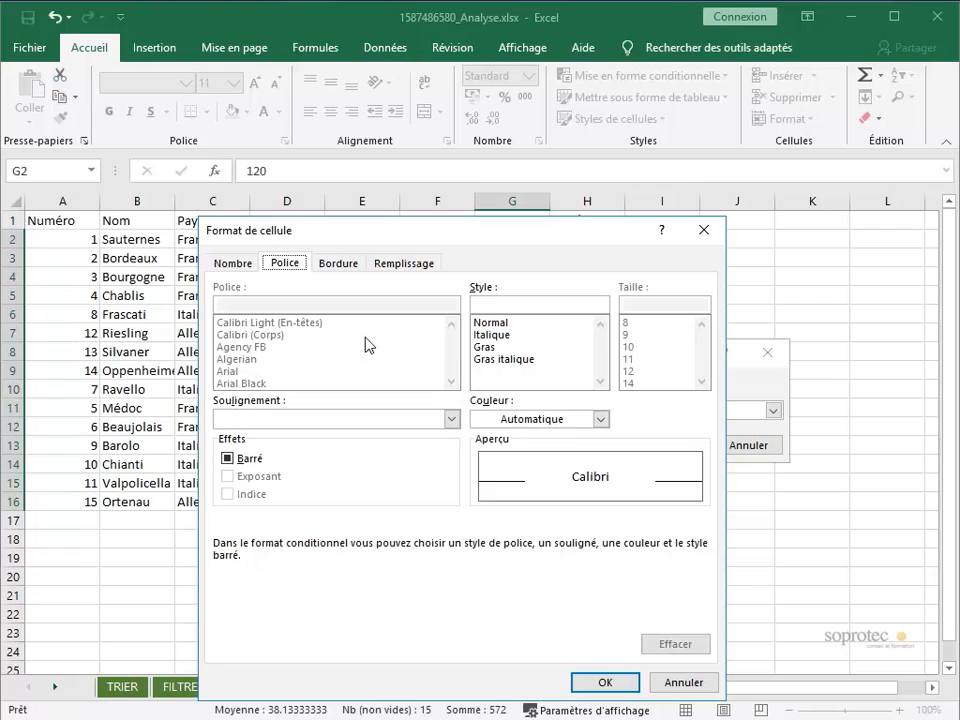
{"action": "left_click", "coordinate": [488, 347]}
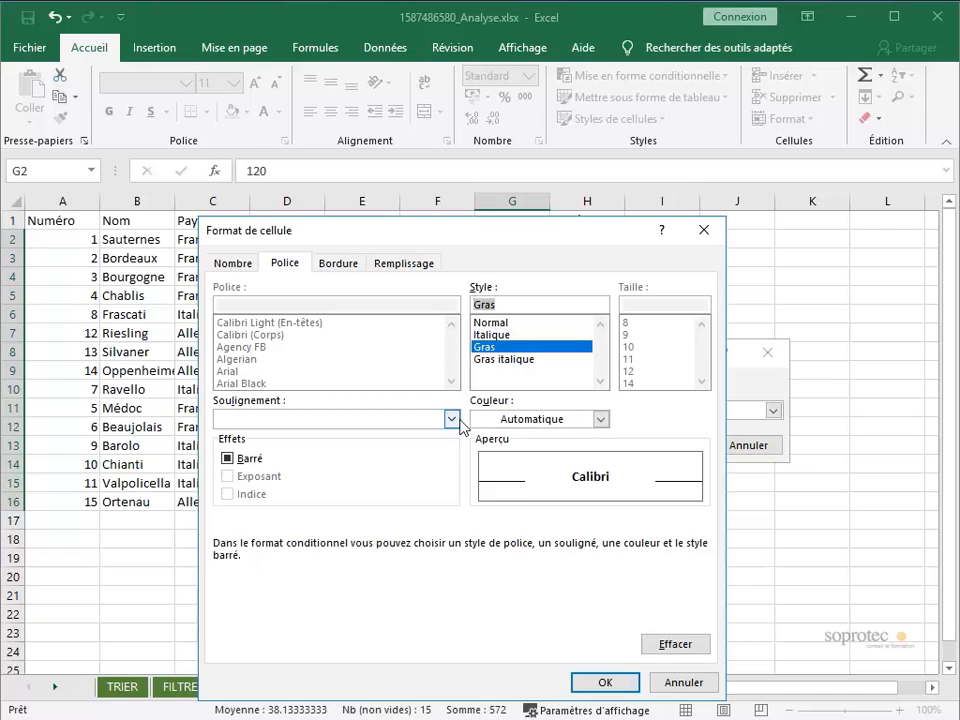
{"action": "left_click", "coordinate": [508, 421]}
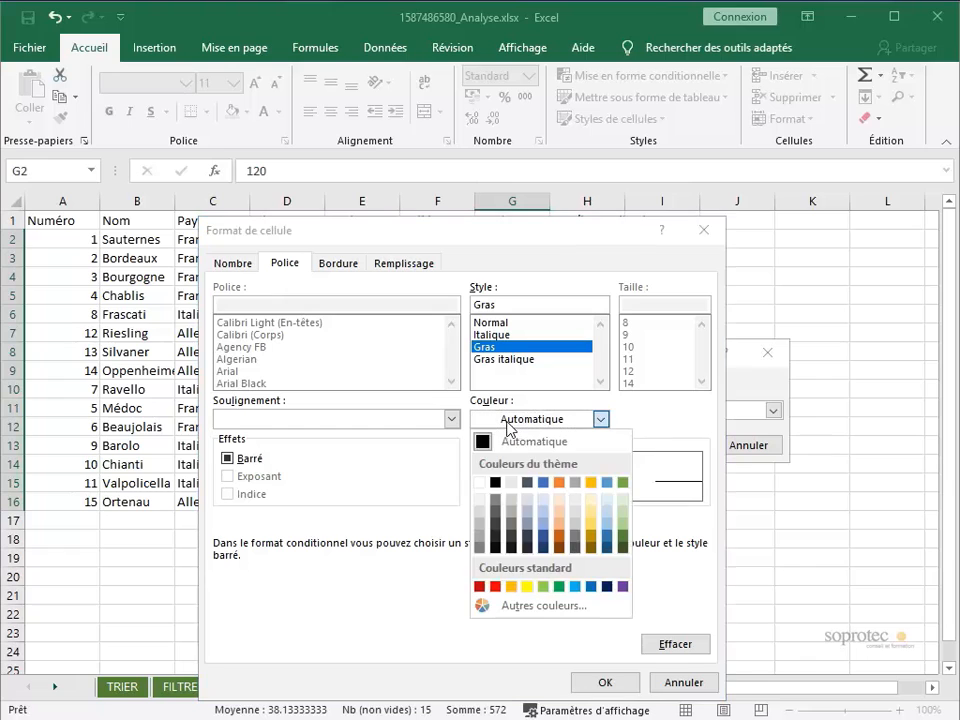
{"action": "left_click", "coordinate": [495, 586]}
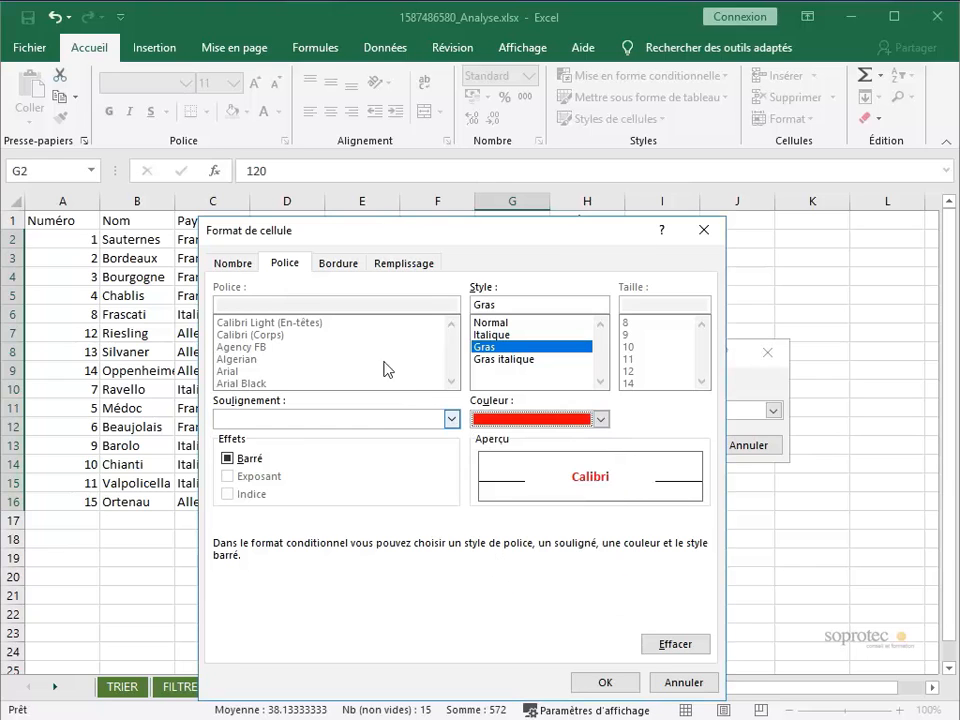
Check the custom format's border and fill options, then apply the below-30 rule to G2:G16 and undo it
{"action": "left_click", "coordinate": [339, 264]}
{"action": "left_click", "coordinate": [392, 263]}
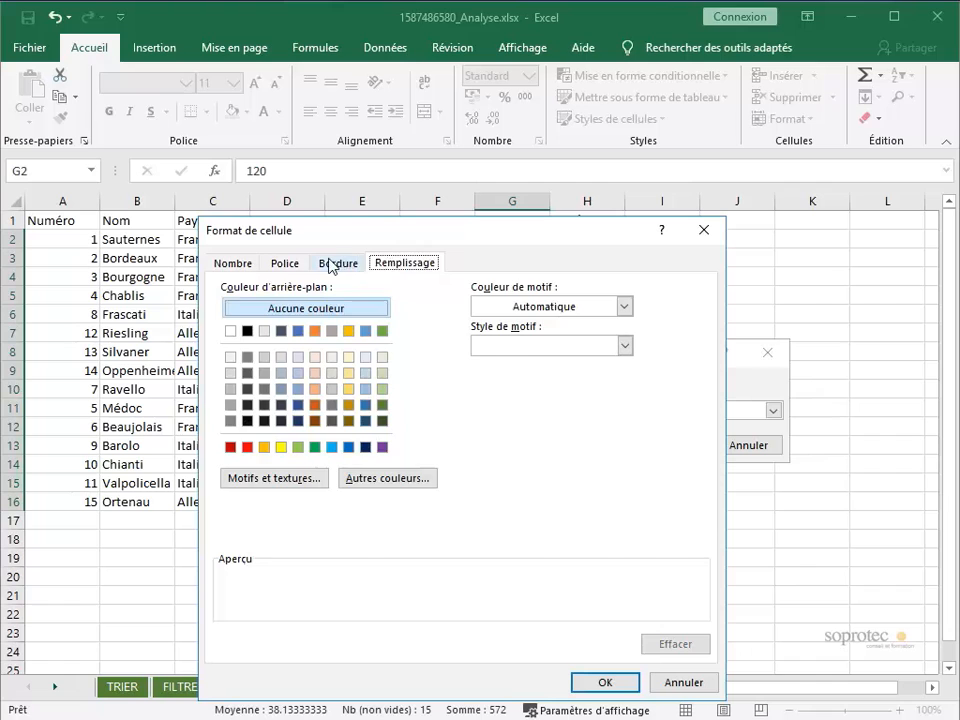
{"action": "left_click", "coordinate": [288, 264]}
{"action": "left_click", "coordinate": [634, 678]}
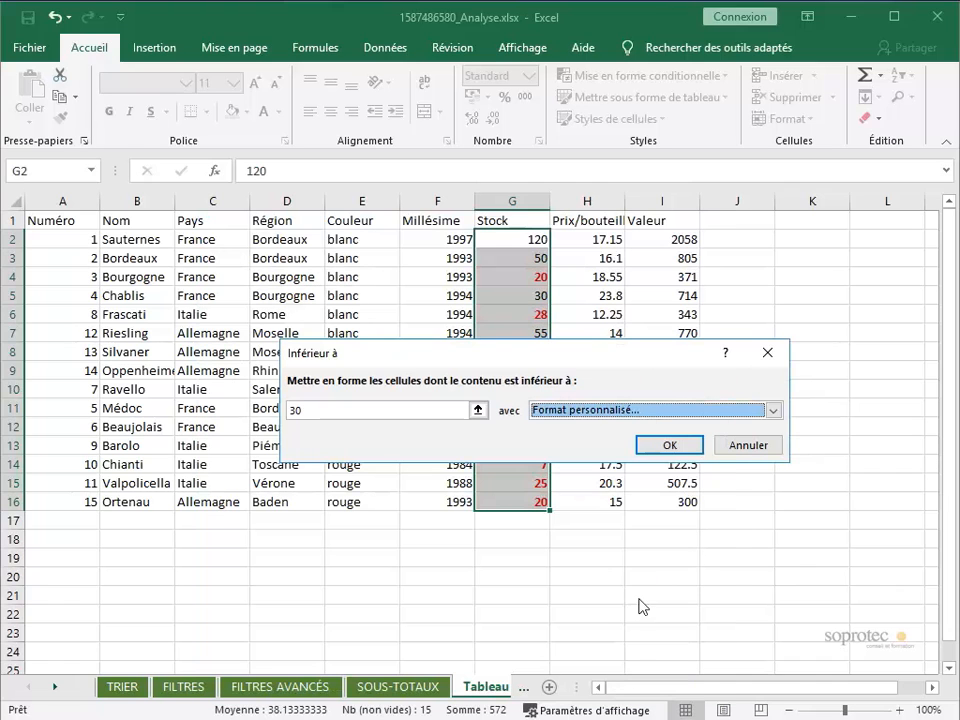
{"action": "left_click", "coordinate": [666, 444]}
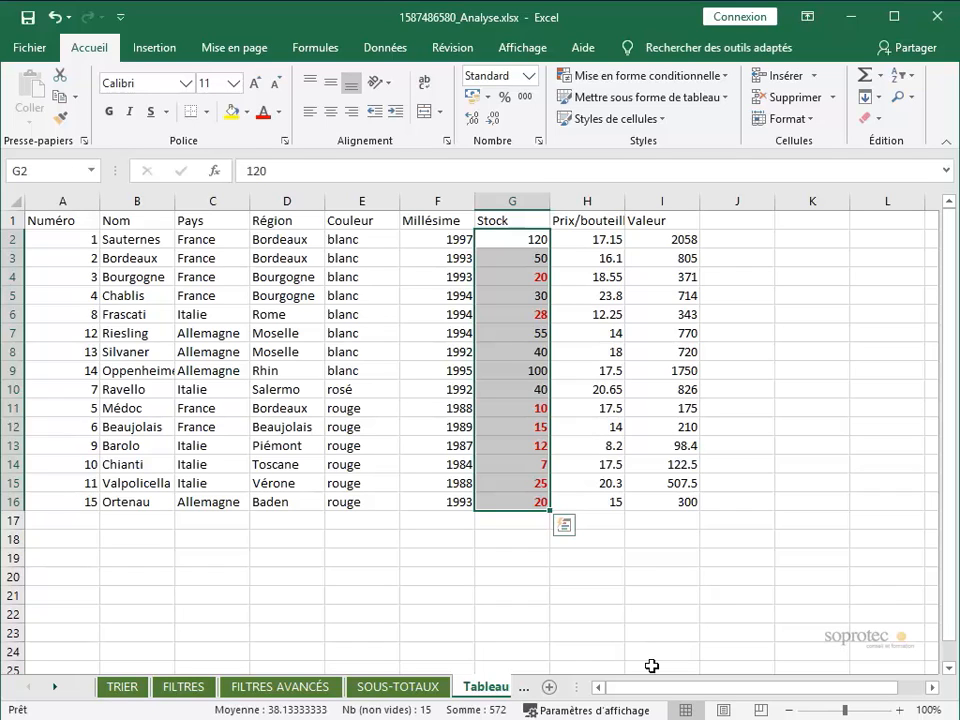
{"action": "left_click", "coordinate": [50, 16]}
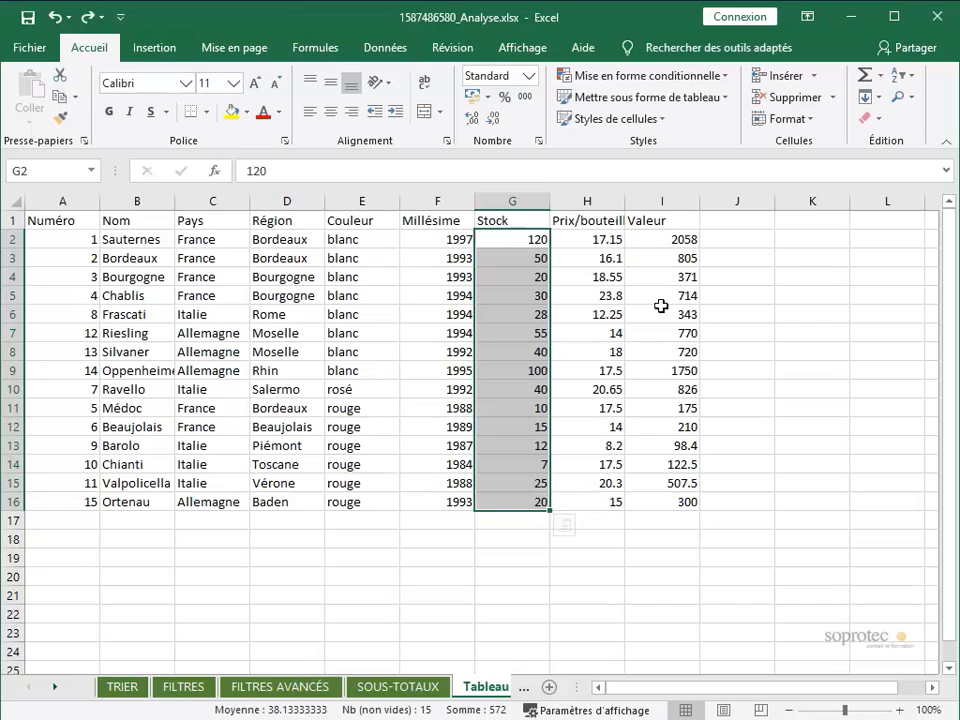
{"action": "left_click", "coordinate": [710, 78]}
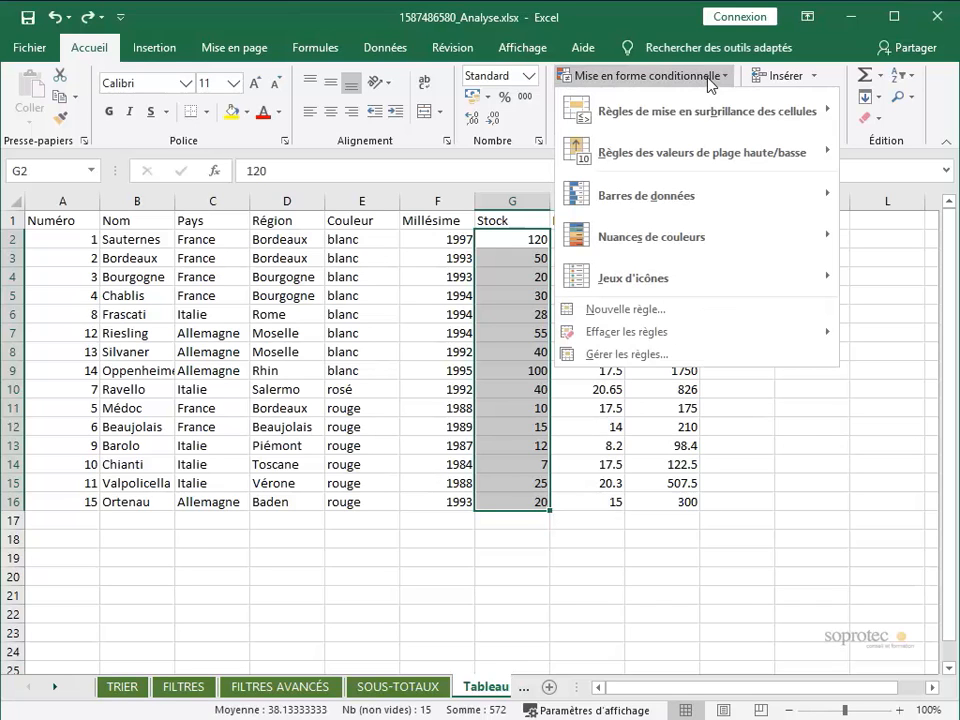
{"action": "mouse_move", "coordinate": [714, 103]}
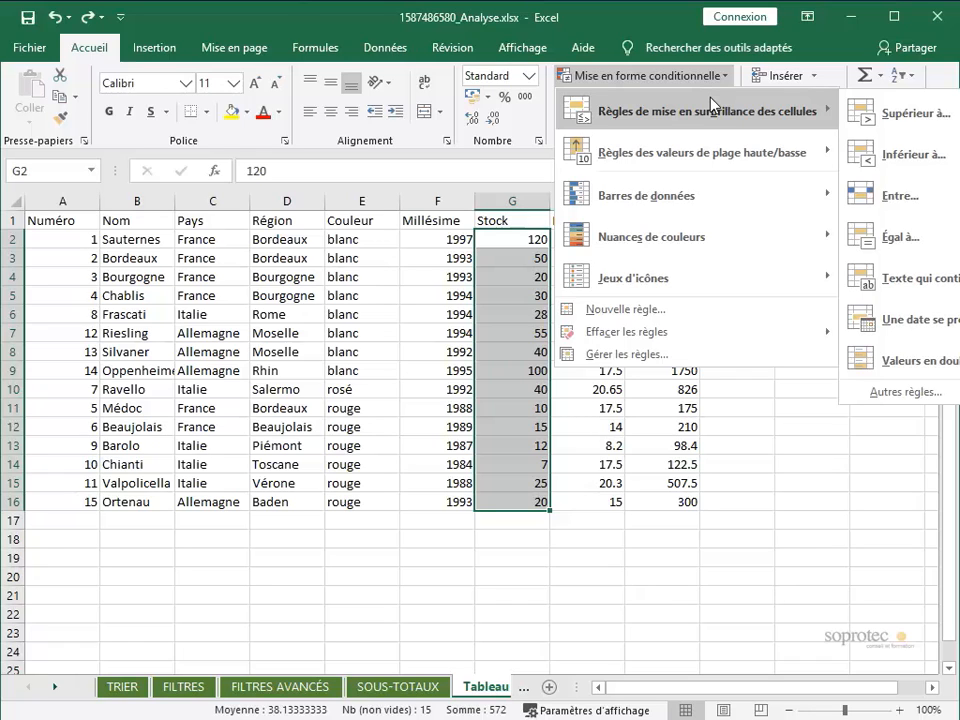
{"action": "left_click", "coordinate": [493, 24]}
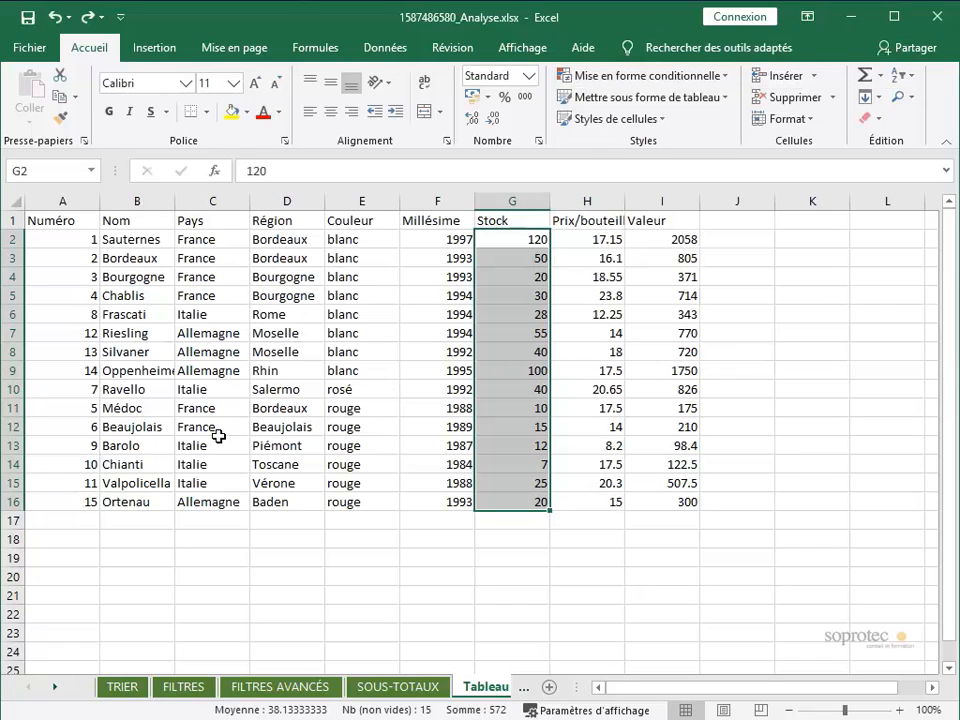
Try an "Égal à" highlighting rule for France on the Pays values in C2:C16, and cancel it
{"action": "left_click_drag", "start_coordinate": [212, 240], "coordinate": [228, 501]}
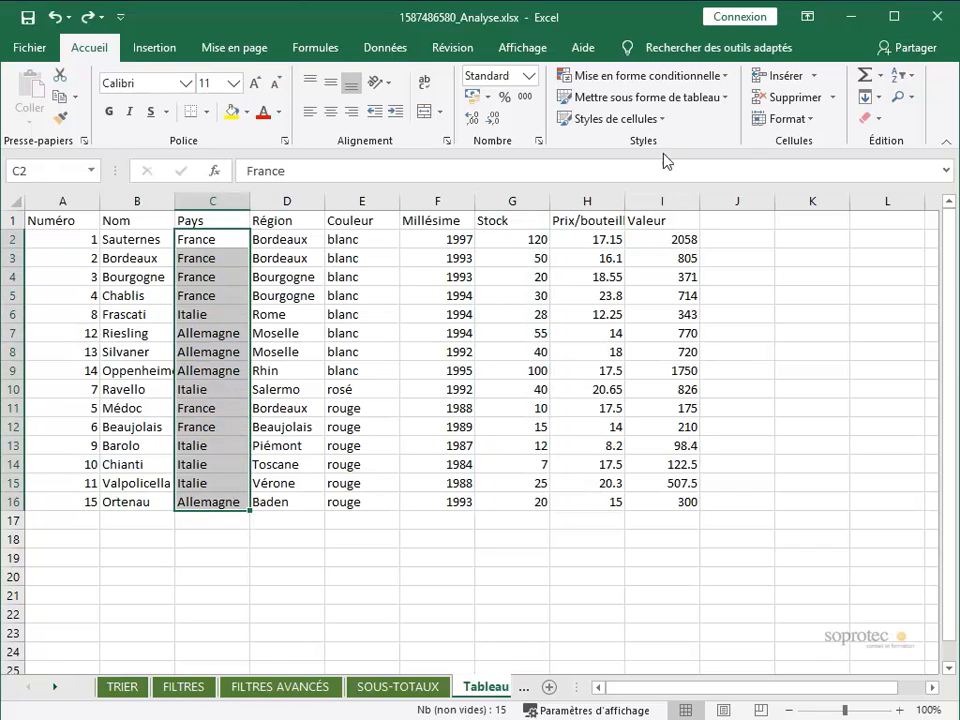
{"action": "left_click", "coordinate": [660, 77]}
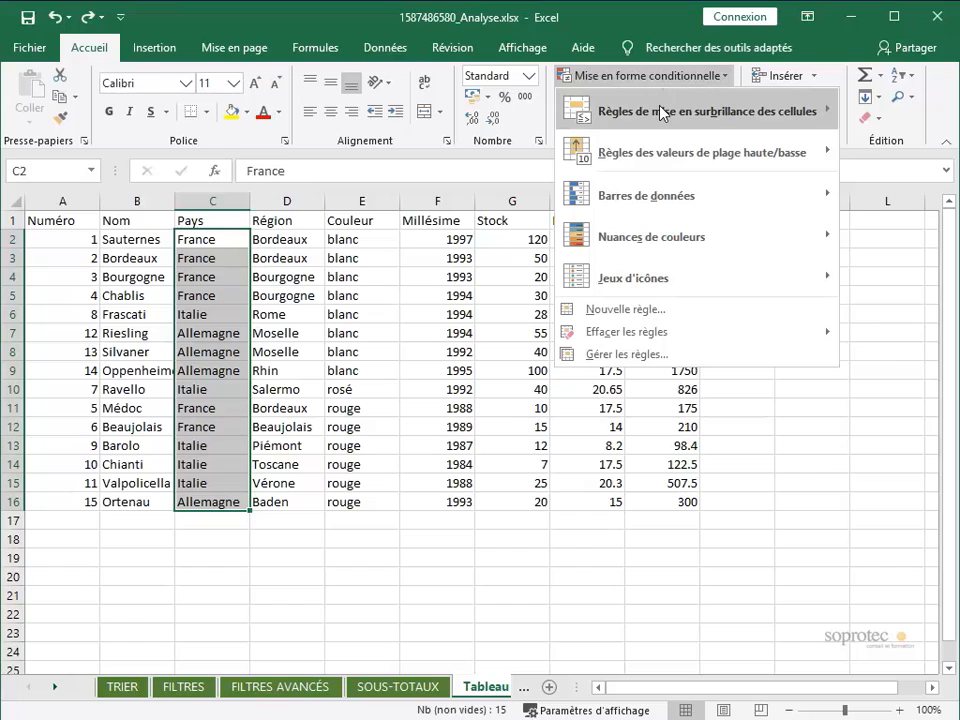
{"action": "mouse_move", "coordinate": [662, 112]}
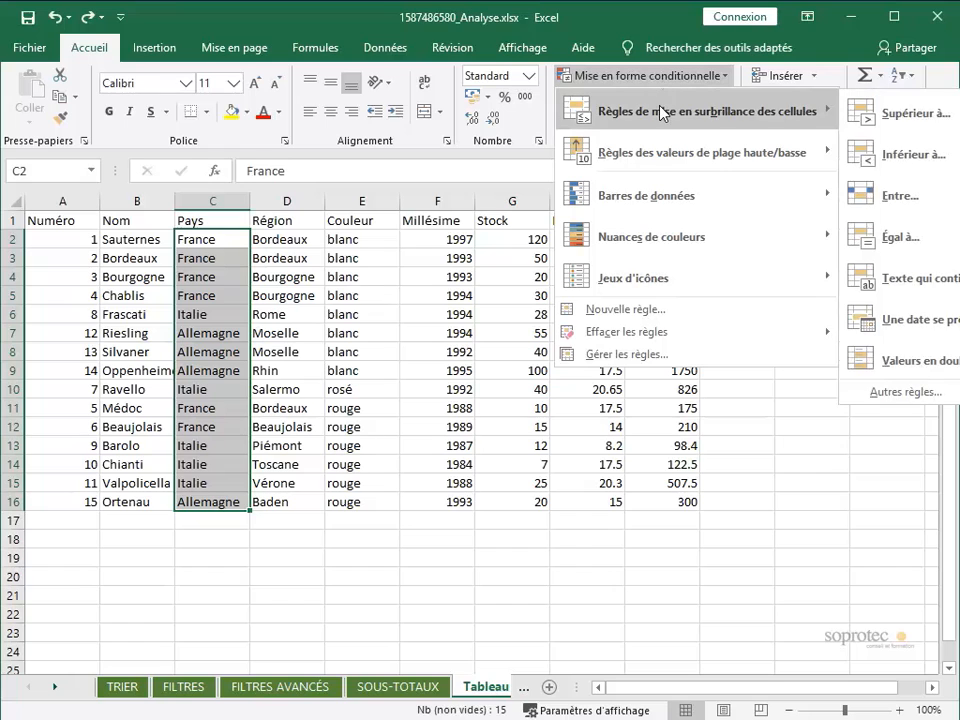
{"action": "left_click", "coordinate": [901, 240]}
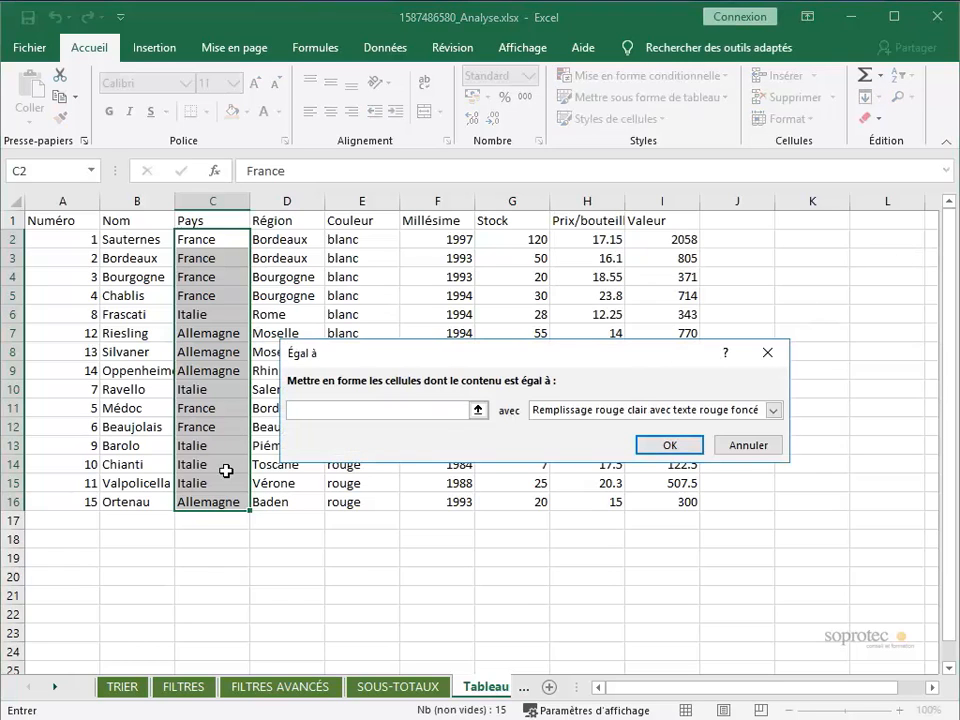
{"action": "type", "text": "France"}
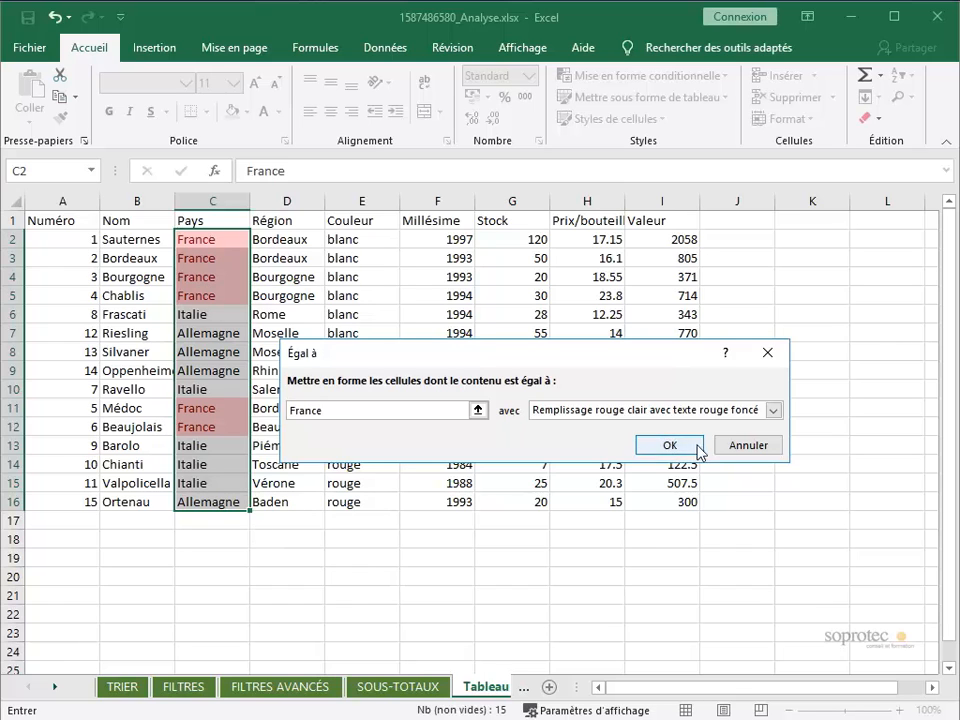
{"action": "left_click", "coordinate": [738, 445]}
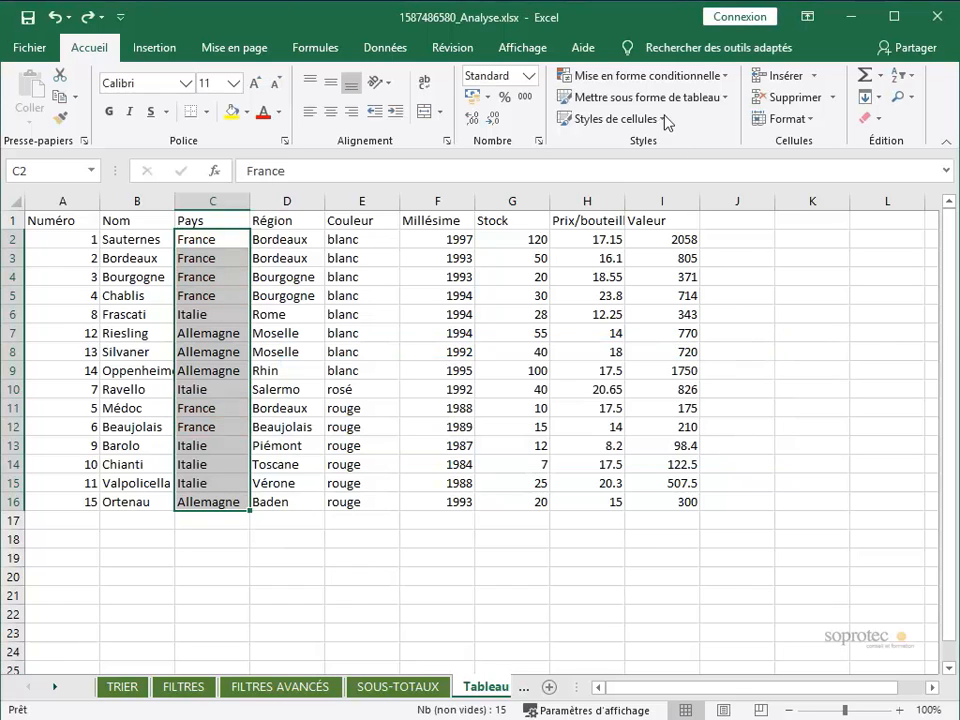
{"action": "left_click", "coordinate": [640, 75]}
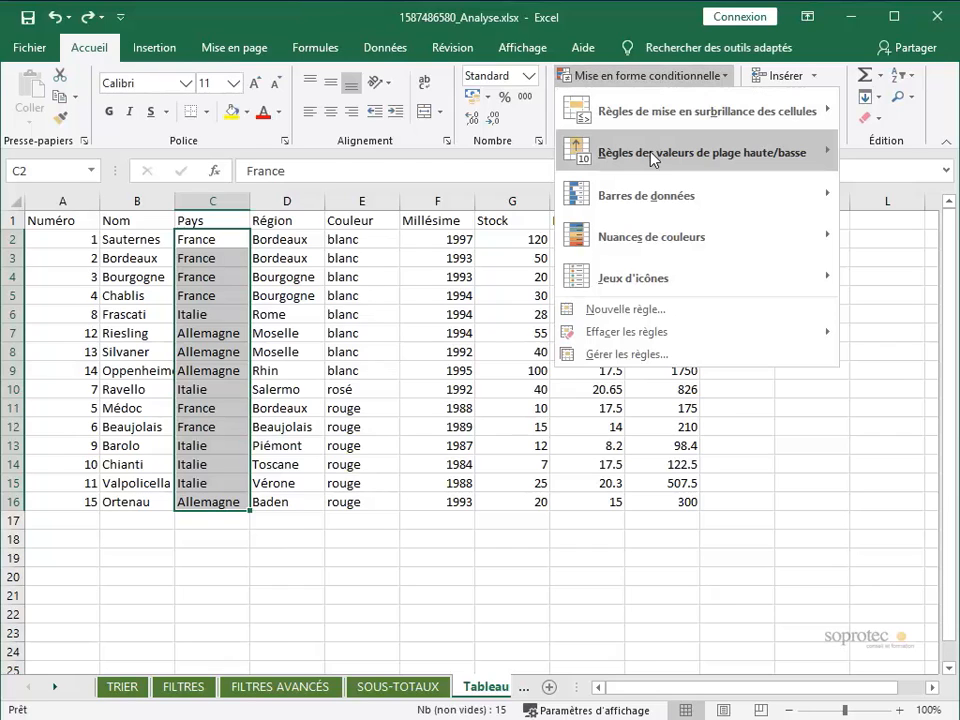
{"action": "mouse_move", "coordinate": [654, 158]}
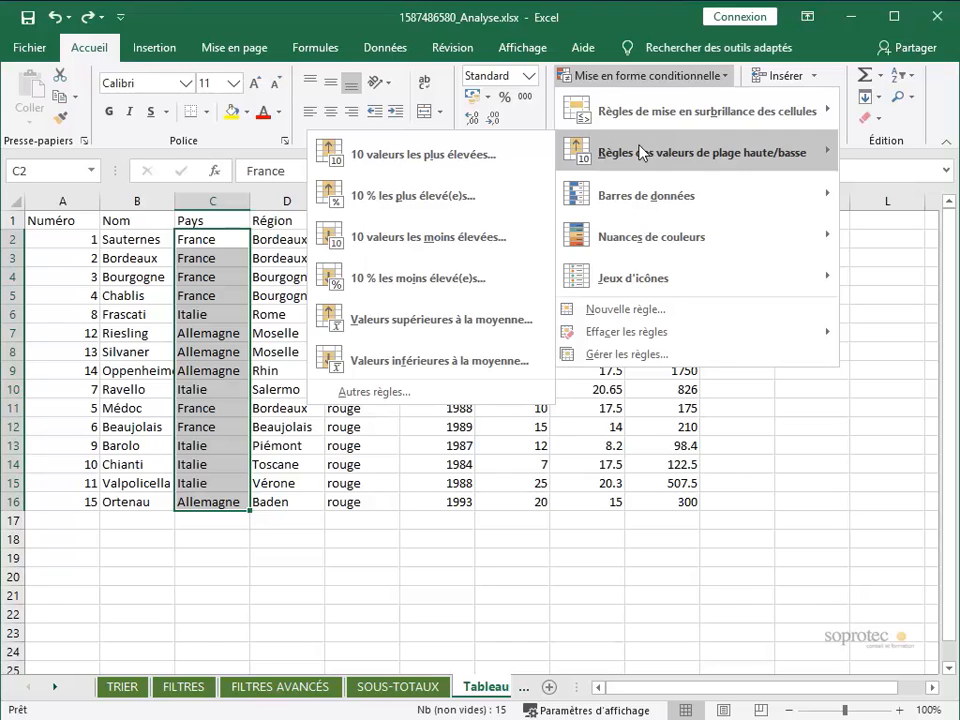
{"action": "left_click", "coordinate": [435, 197]}
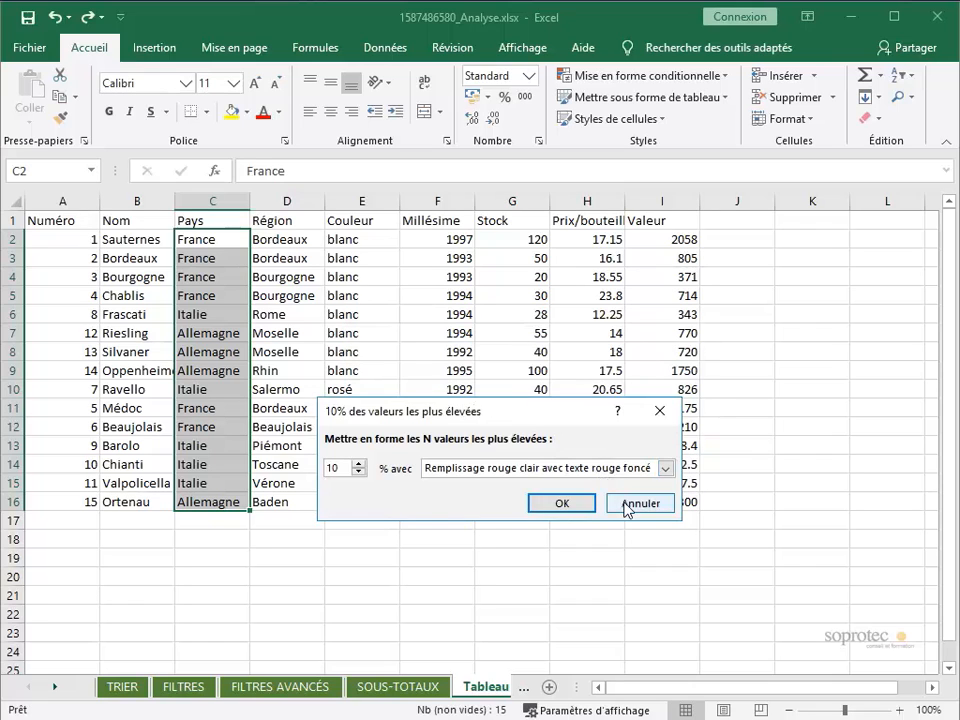
{"action": "left_click", "coordinate": [630, 505]}
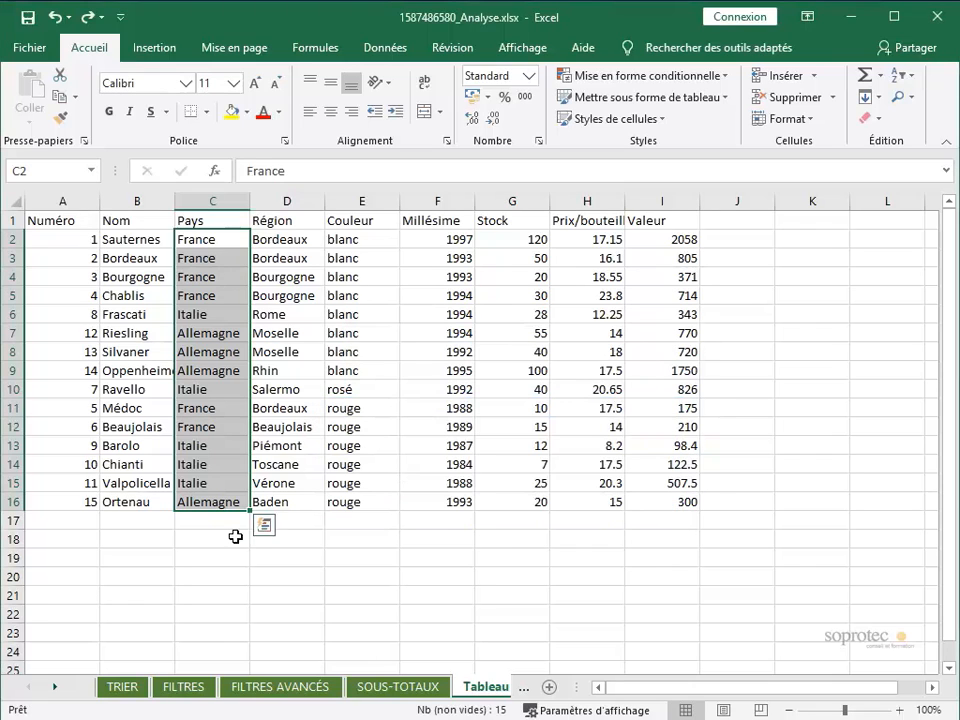
Try a "10% des valeurs les plus élevées" rule on the Stock values in G2:G16, raise the percentage to 28, and cancel it
{"action": "left_click_drag", "start_coordinate": [500, 239], "coordinate": [508, 508]}
{"action": "left_click", "coordinate": [591, 76]}
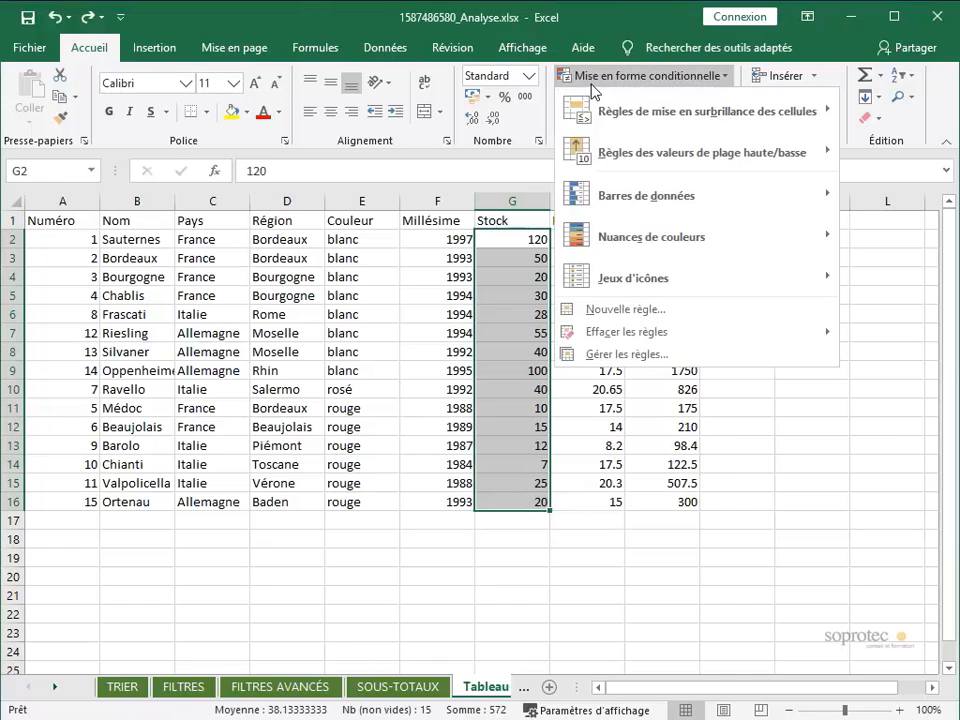
{"action": "mouse_move", "coordinate": [568, 150]}
{"action": "left_click", "coordinate": [427, 163]}
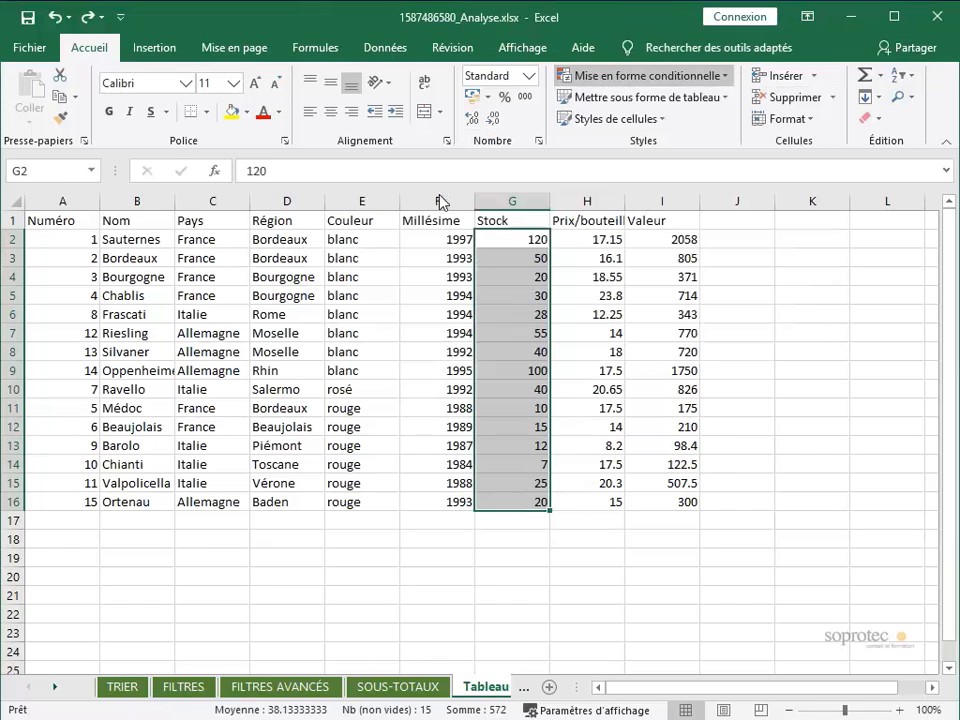
{"action": "left_click_drag", "start_coordinate": [457, 416], "coordinate": [230, 378]}
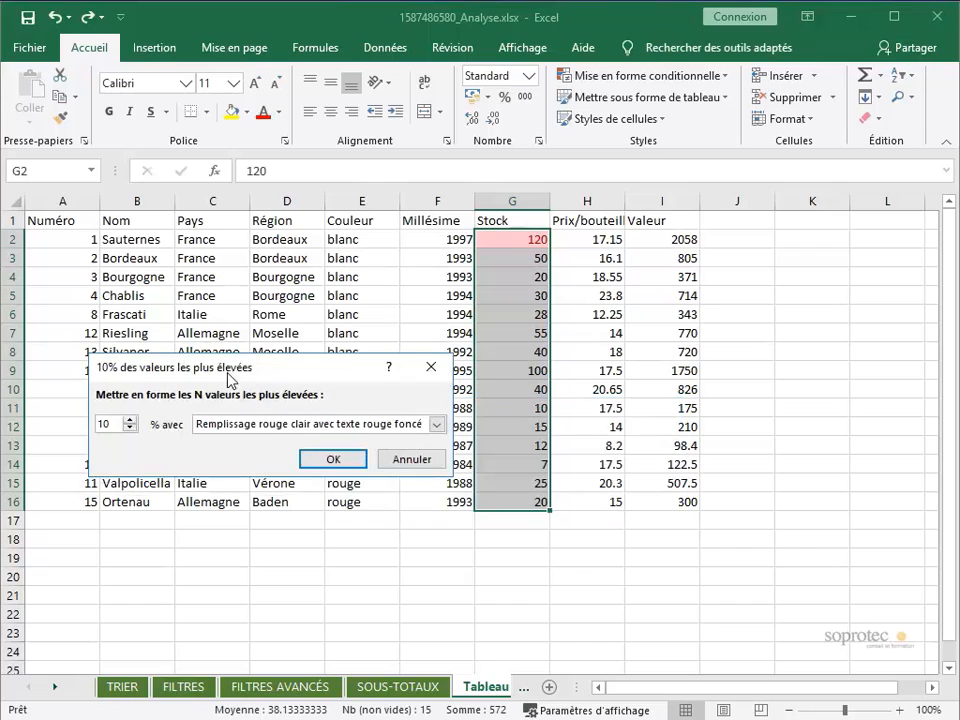
{"action": "left_click", "coordinate": [129, 421]}
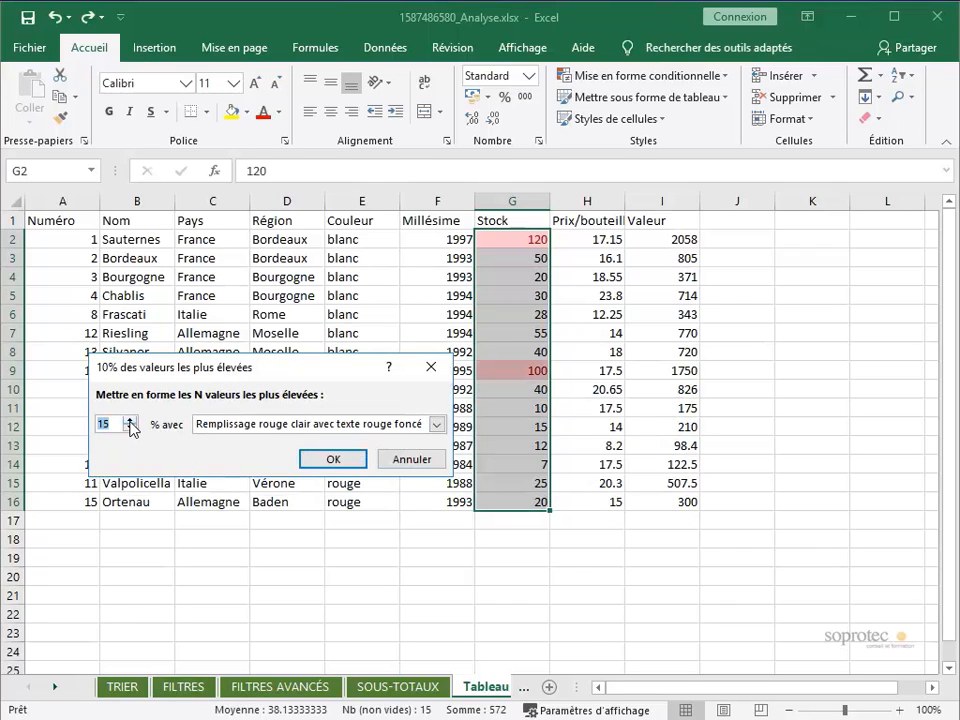
{"action": "left_click", "coordinate": [129, 421]}
{"action": "left_click", "coordinate": [129, 421]}
{"action": "left_click", "coordinate": [129, 421]}
{"action": "left_click", "coordinate": [129, 421]}
{"action": "left_click", "coordinate": [129, 421]}
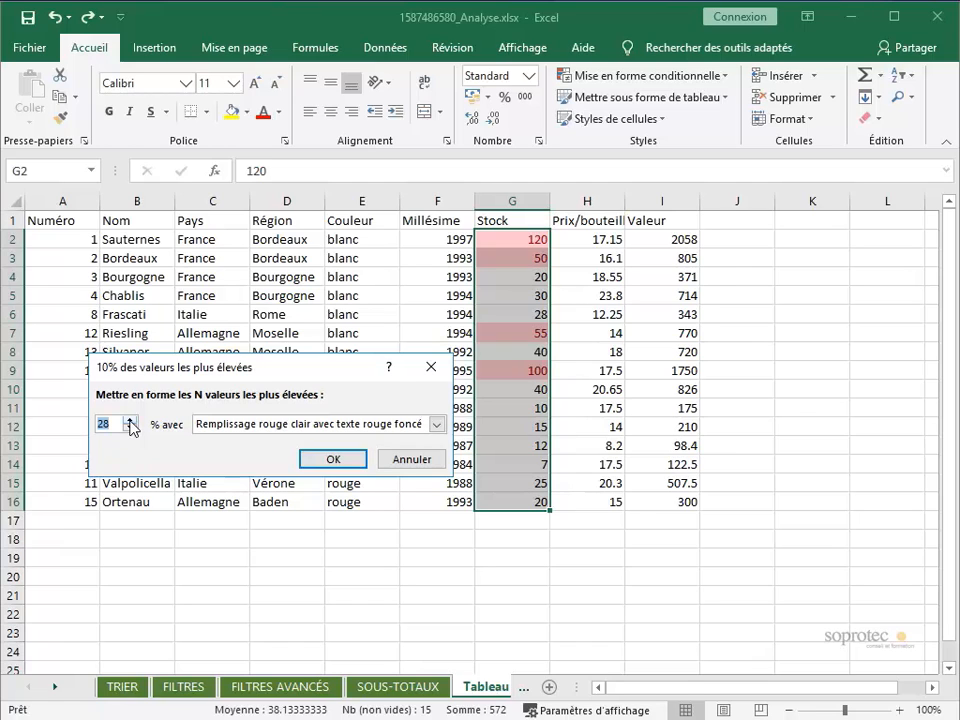
{"action": "left_click", "coordinate": [390, 462]}
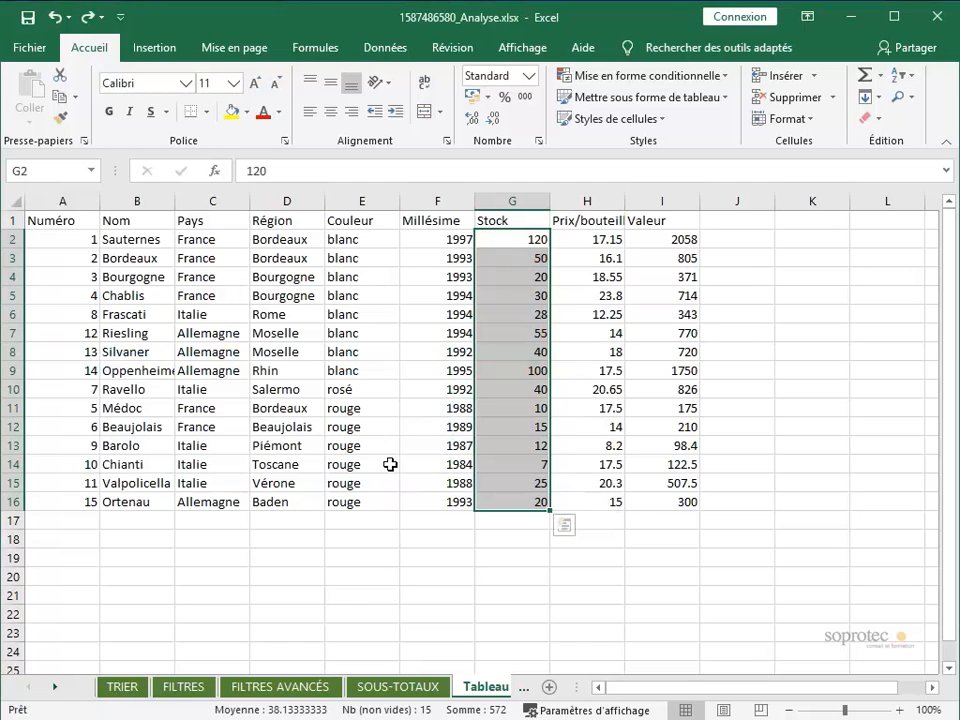
Apply pink gradient data bars to the Stock values in G2:G16, and undo them
{"action": "left_click", "coordinate": [706, 82]}
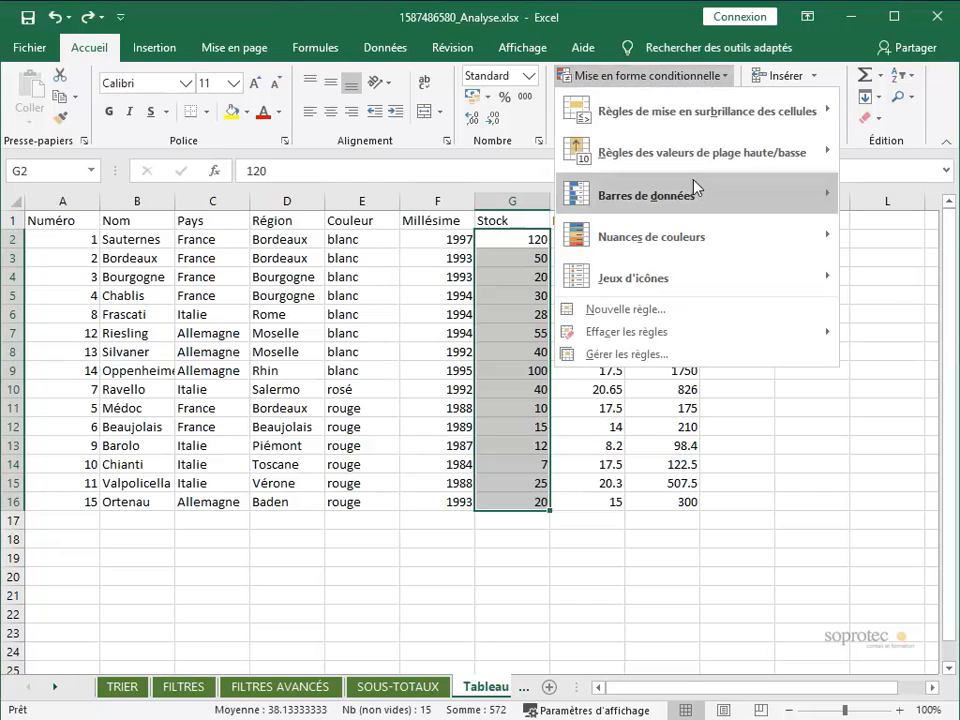
{"action": "mouse_move", "coordinate": [697, 200]}
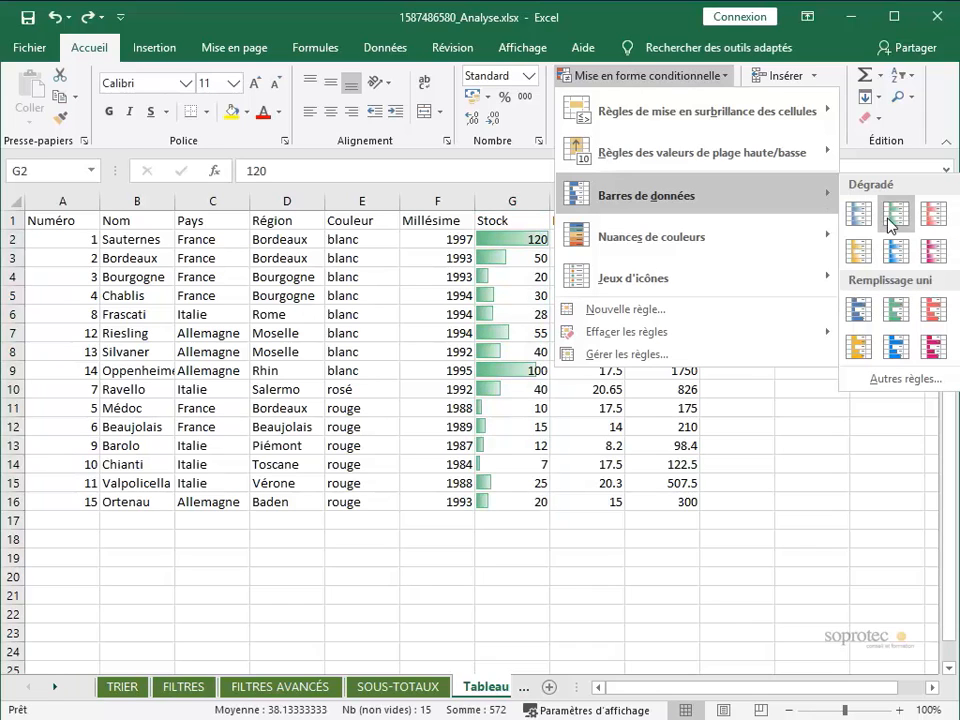
{"action": "left_click", "coordinate": [935, 260]}
{"action": "left_click", "coordinate": [693, 600]}
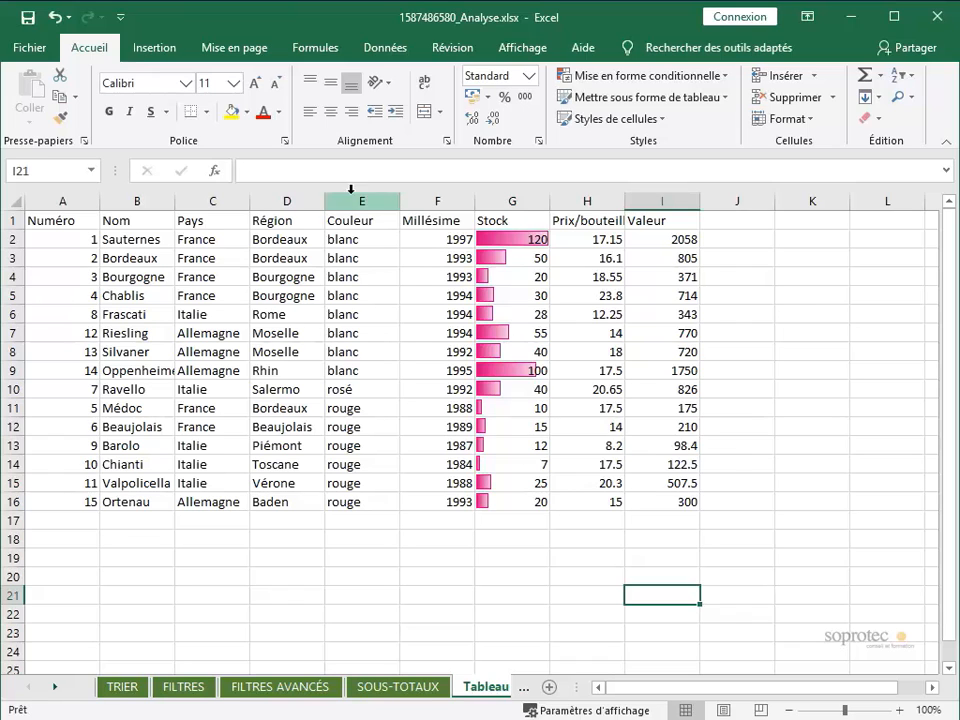
{"action": "left_click", "coordinate": [53, 22]}
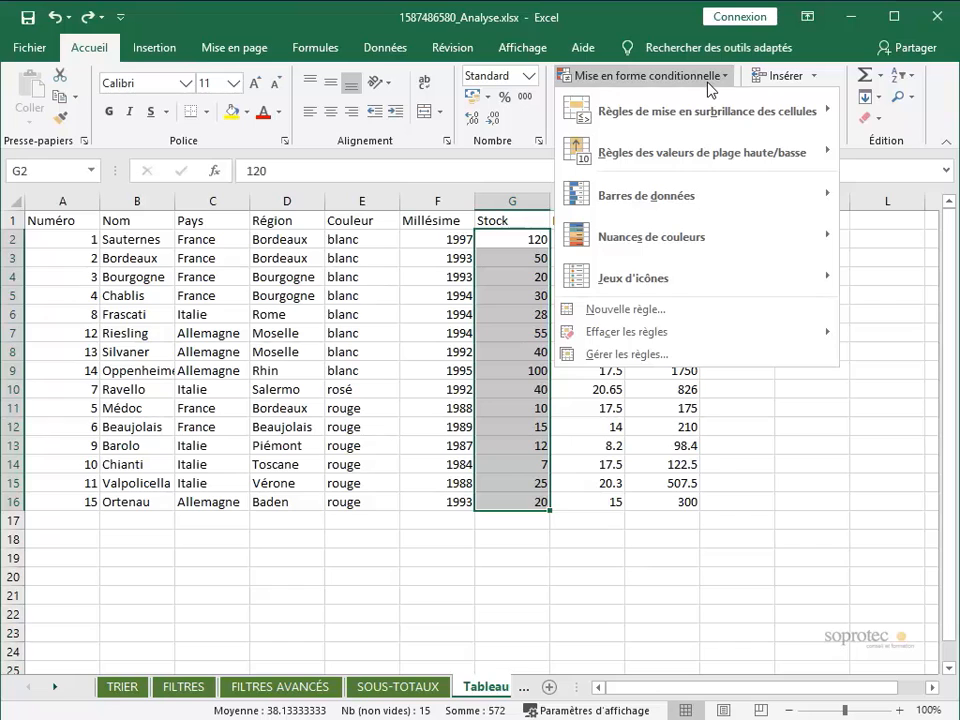
Check the type and colour options of a custom two-colour scale rule for the Stock values in G2:G16, and cancel it
{"action": "mouse_move", "coordinate": [688, 242]}
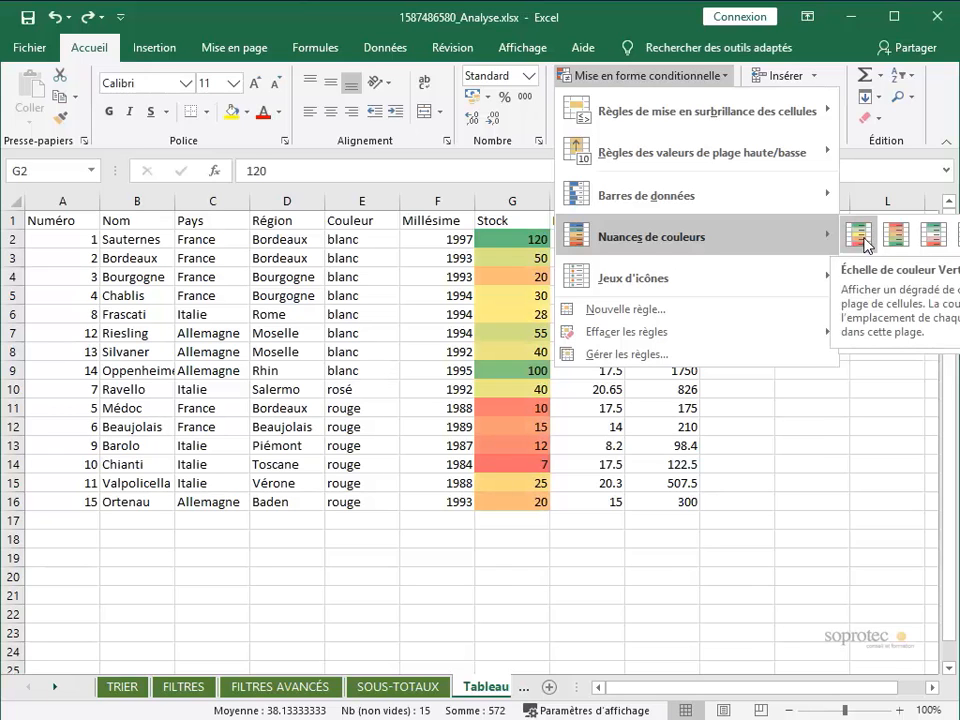
{"action": "left_click", "coordinate": [884, 340]}
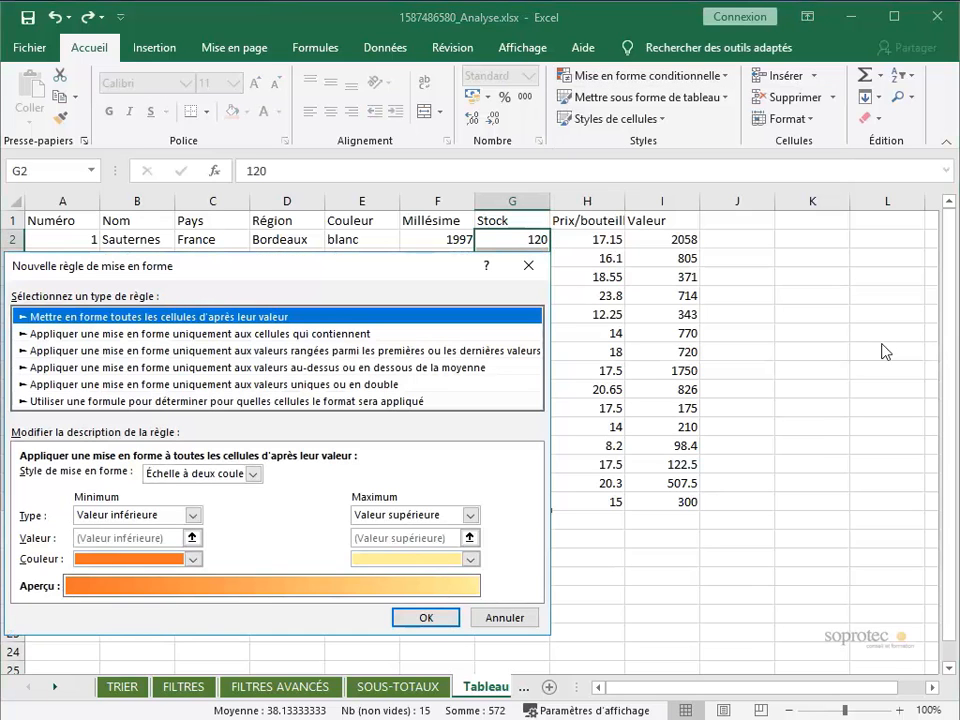
{"action": "left_click_drag", "start_coordinate": [286, 271], "coordinate": [472, 180]}
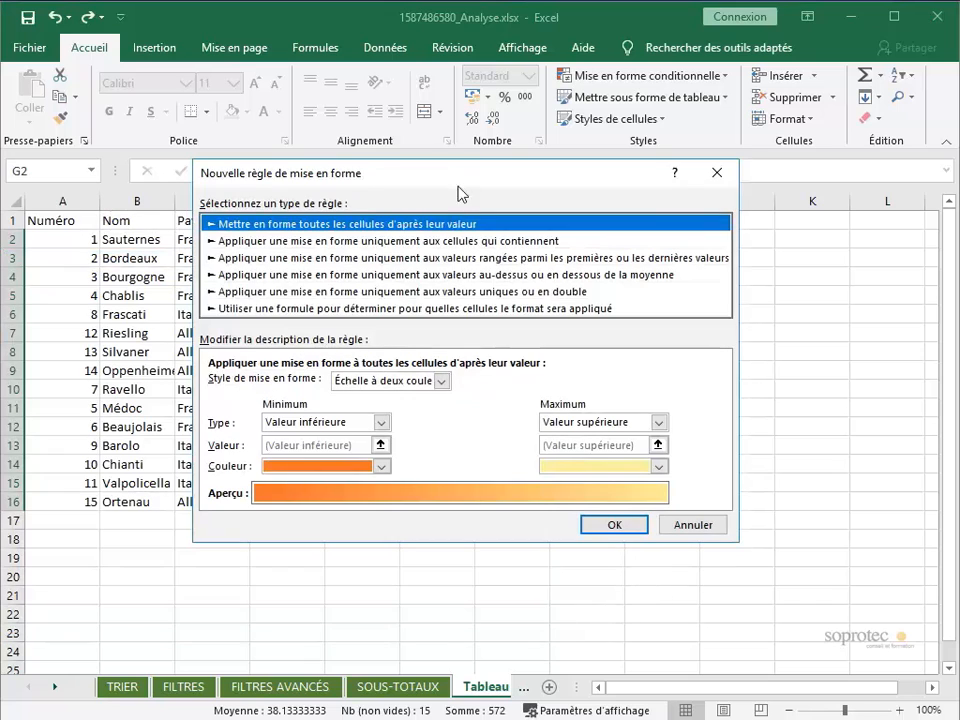
{"action": "left_click", "coordinate": [381, 422]}
{"action": "left_click", "coordinate": [384, 423]}
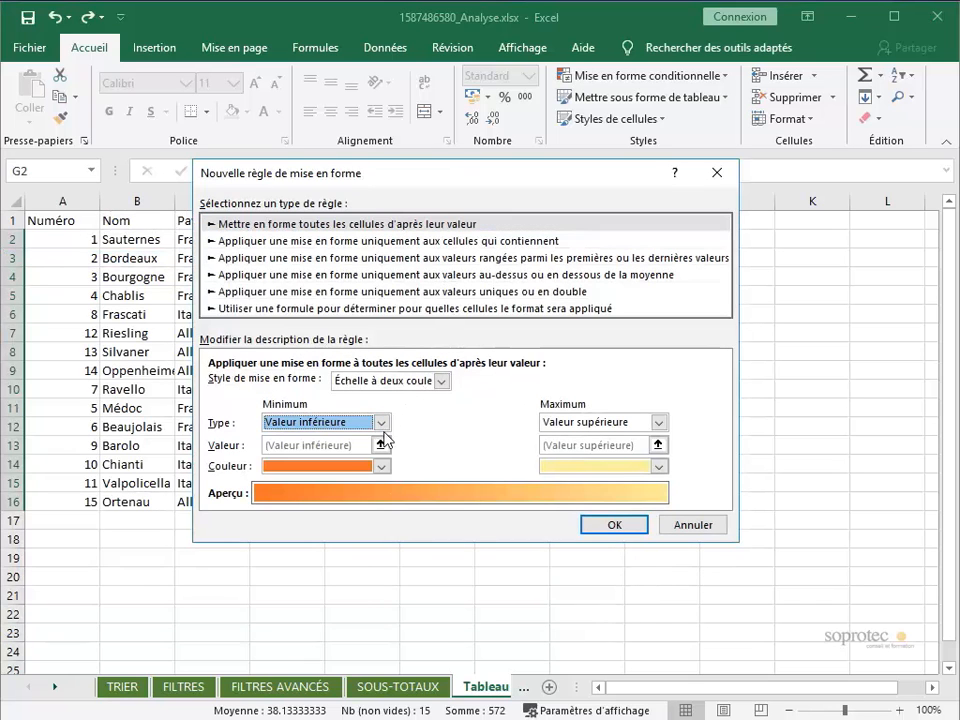
{"action": "left_click", "coordinate": [386, 468]}
{"action": "left_click", "coordinate": [386, 469]}
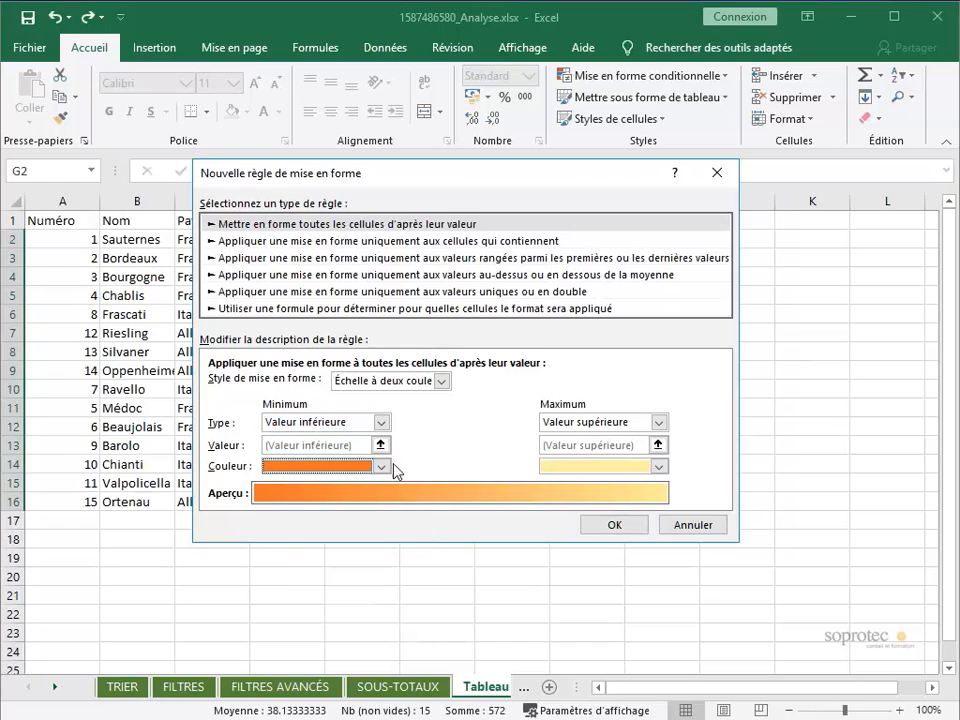
{"action": "left_click", "coordinate": [660, 468]}
{"action": "left_click", "coordinate": [712, 365]}
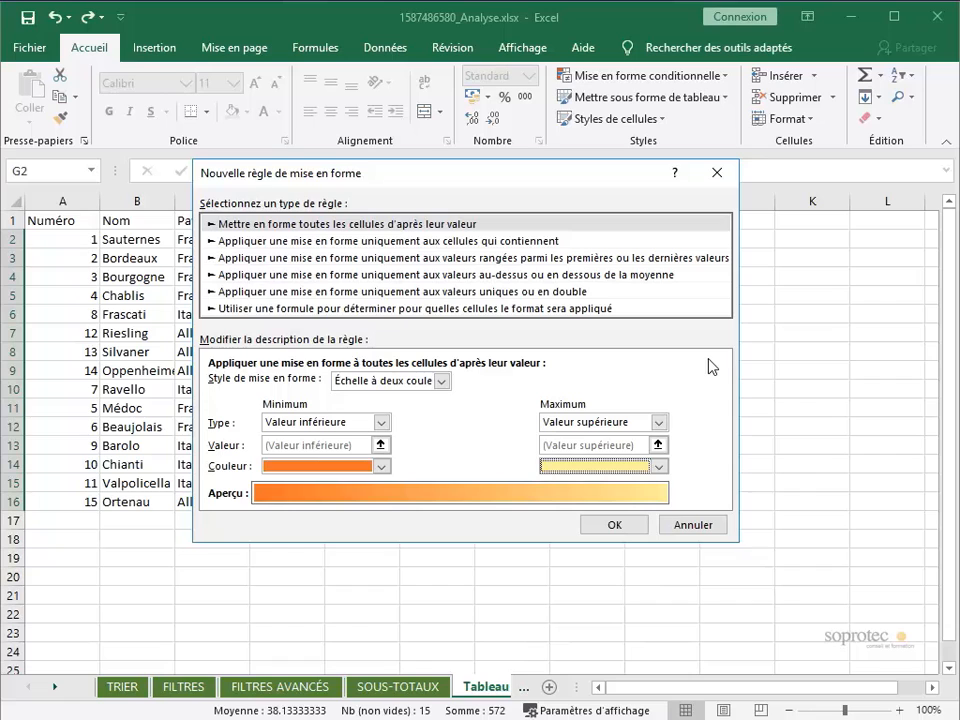
{"action": "left_click", "coordinate": [691, 525]}
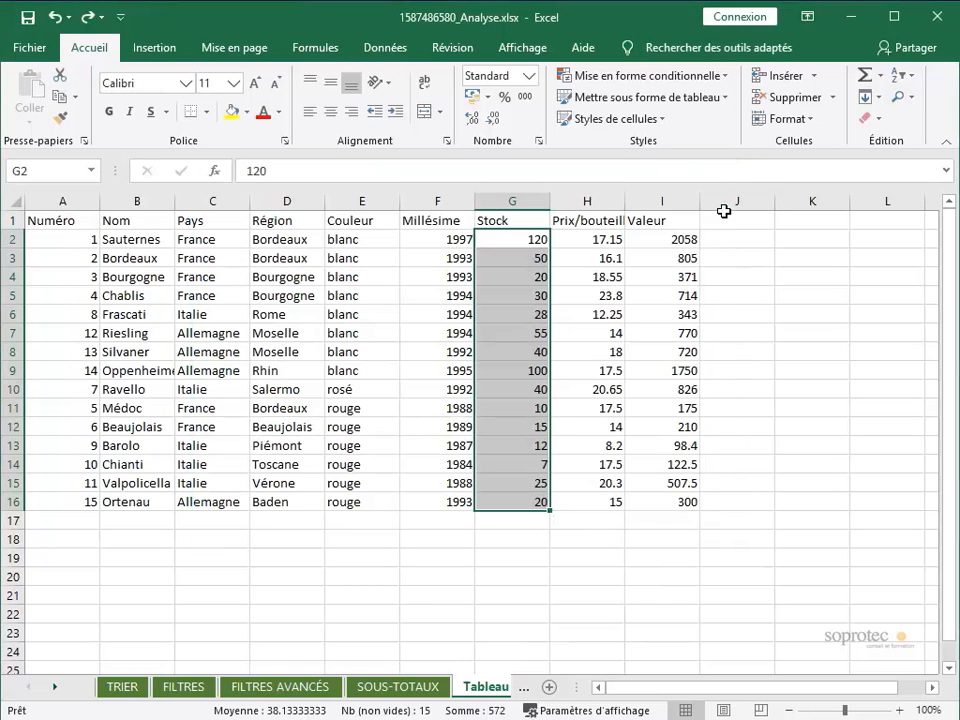
Apply a "Supérieur à" 50 highlighting rule with light red fill and dark red text to the Stock values in G2:G16
{"action": "left_click", "coordinate": [722, 78]}
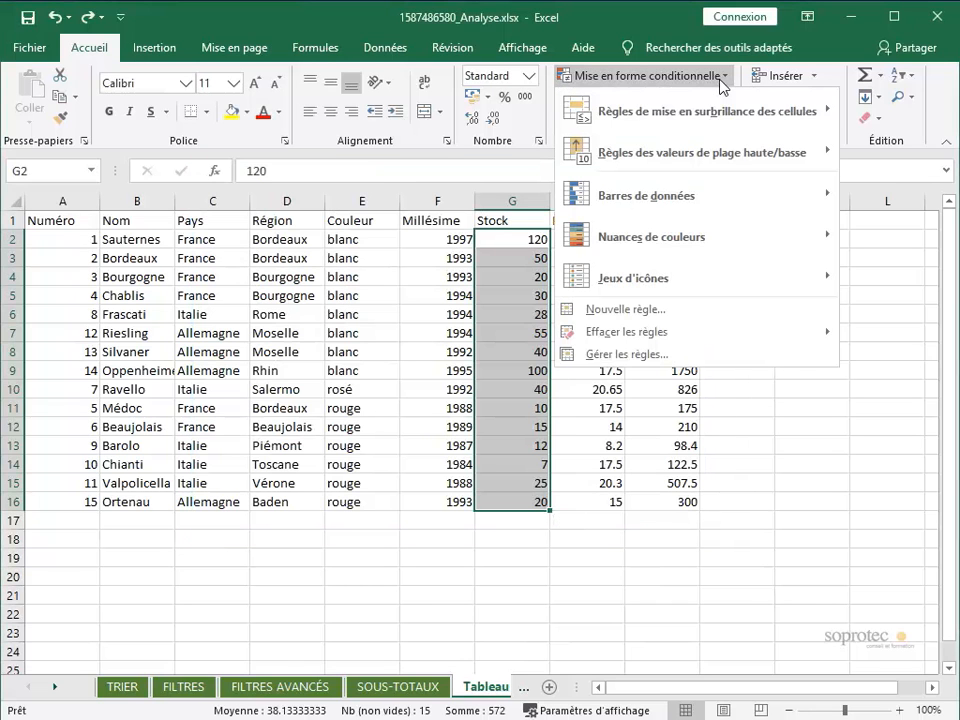
{"action": "mouse_move", "coordinate": [693, 278]}
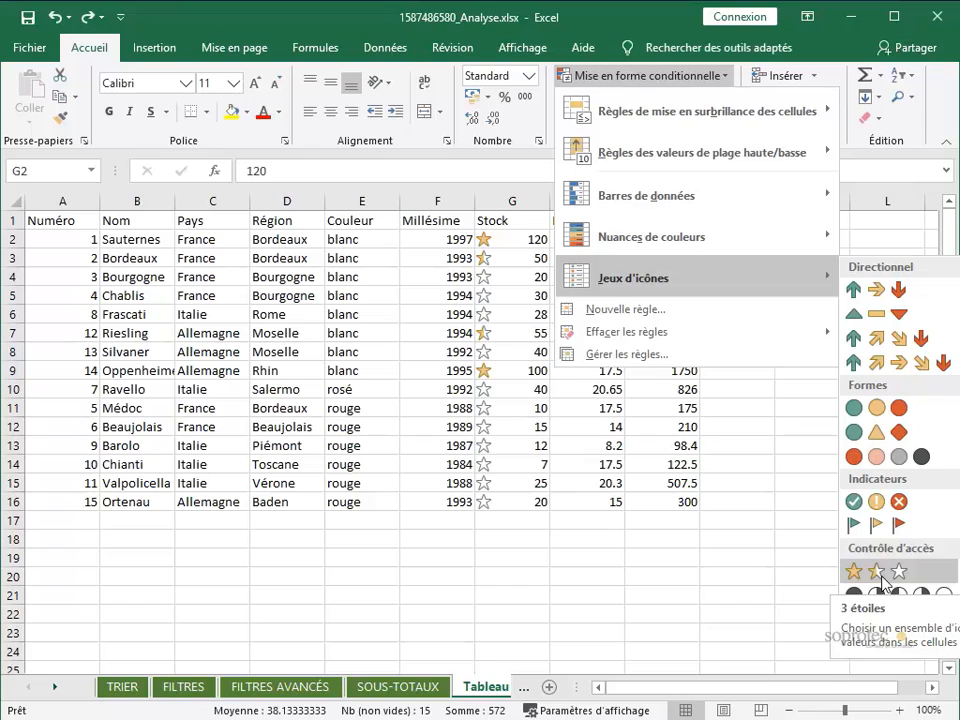
{"action": "mouse_move", "coordinate": [706, 202]}
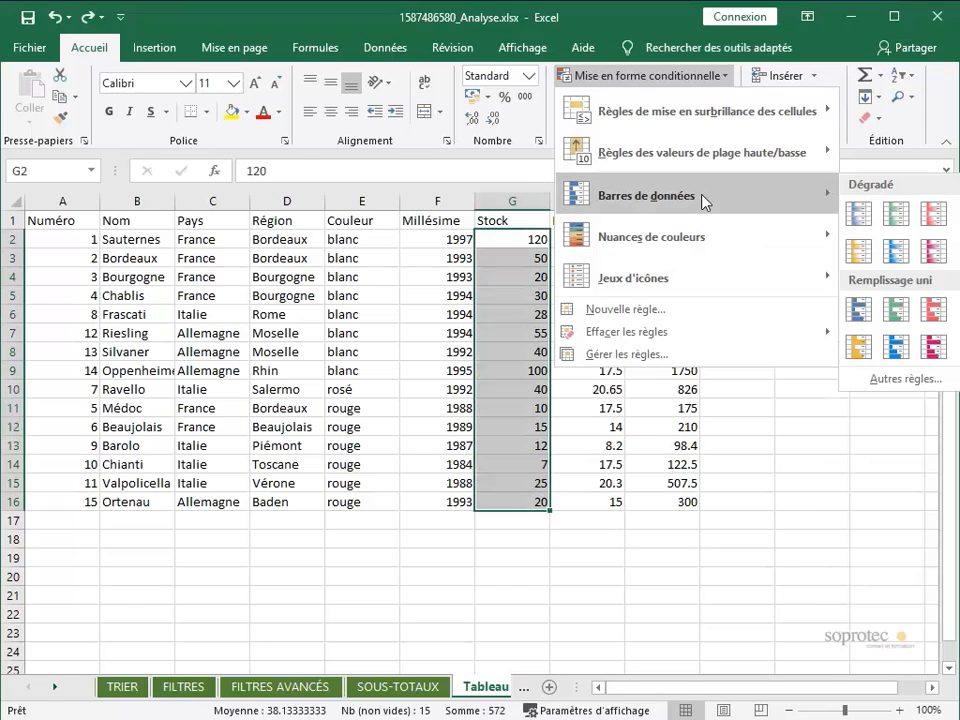
{"action": "mouse_move", "coordinate": [720, 112]}
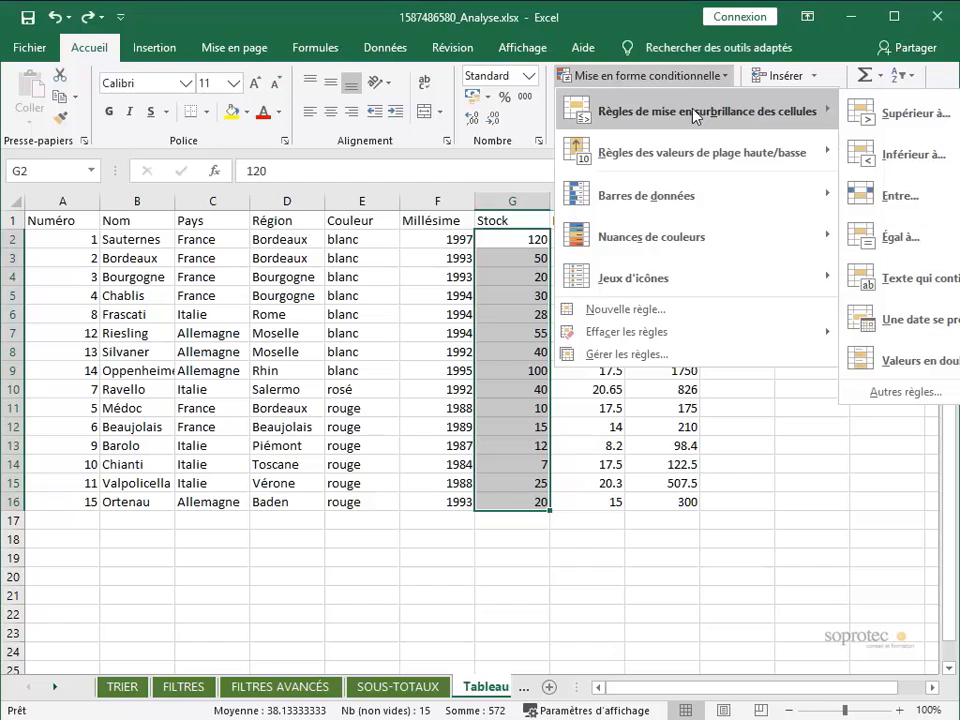
{"action": "left_click", "coordinate": [858, 116]}
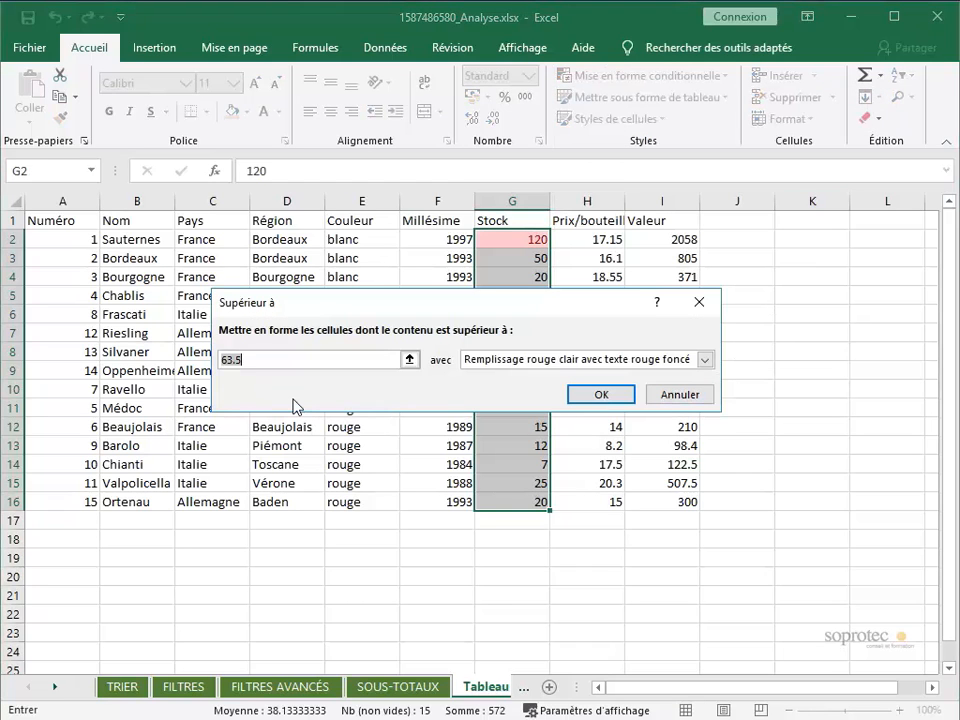
{"action": "type", "text": "50"}
{"action": "key", "text": "Return"}
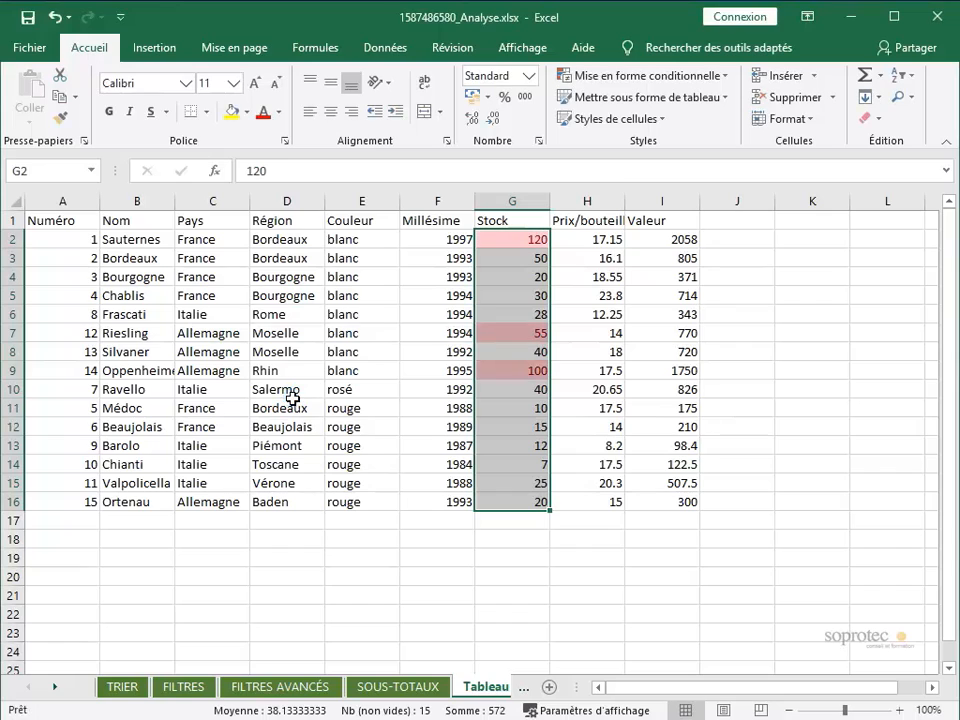
{"action": "left_click", "coordinate": [492, 558]}
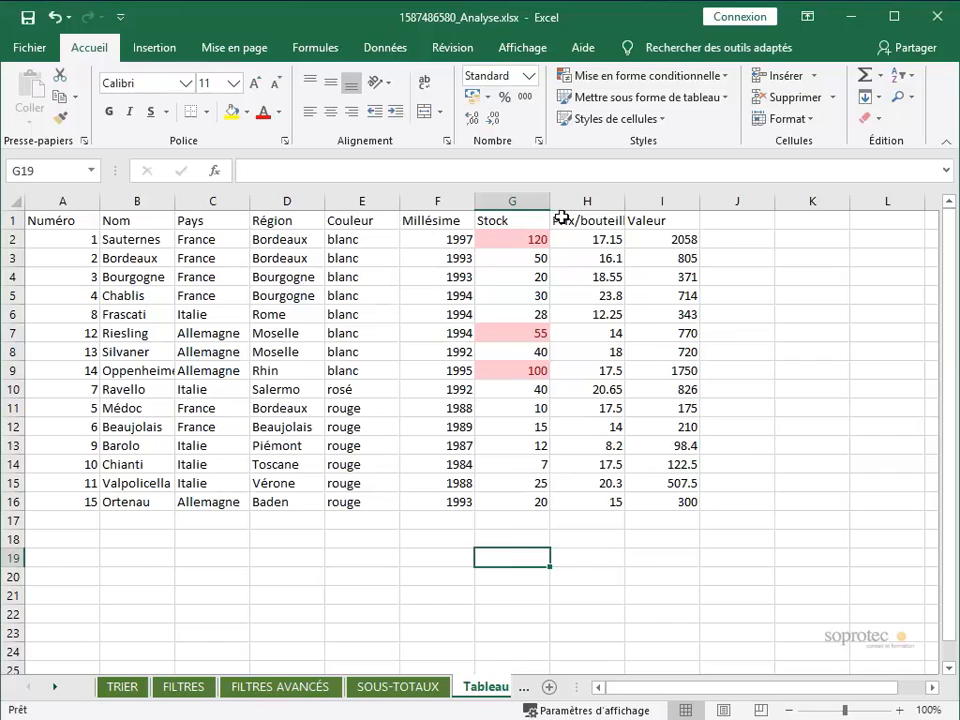
List the conditional formatting rules of the whole worksheet in the rules manager and delete the "Valeur de la cellule > 50" rule
{"action": "left_click", "coordinate": [645, 75]}
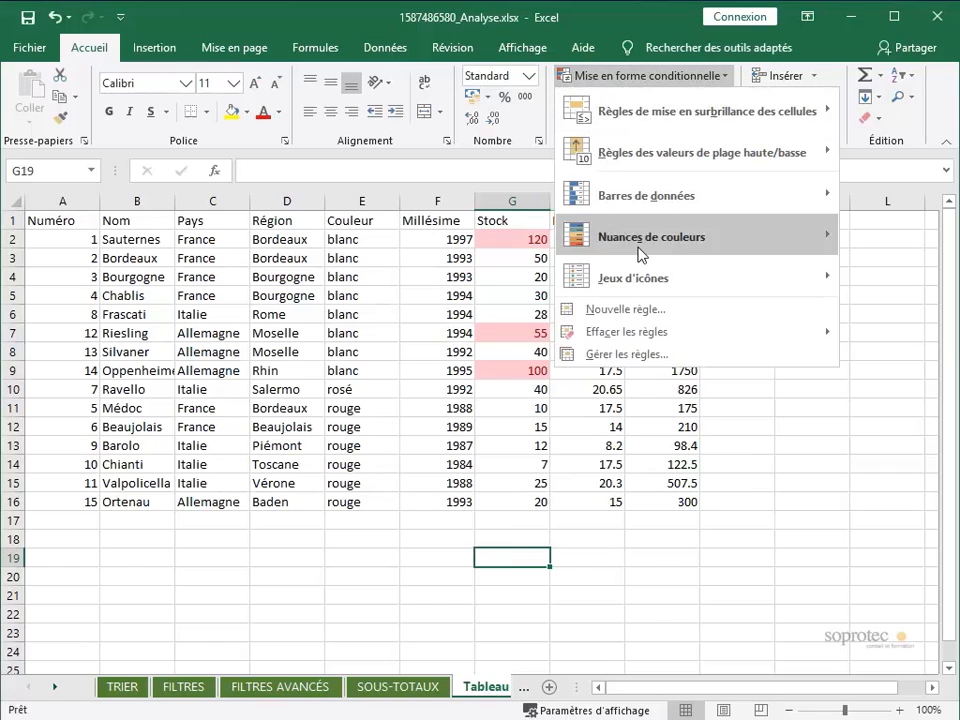
{"action": "left_click", "coordinate": [641, 357]}
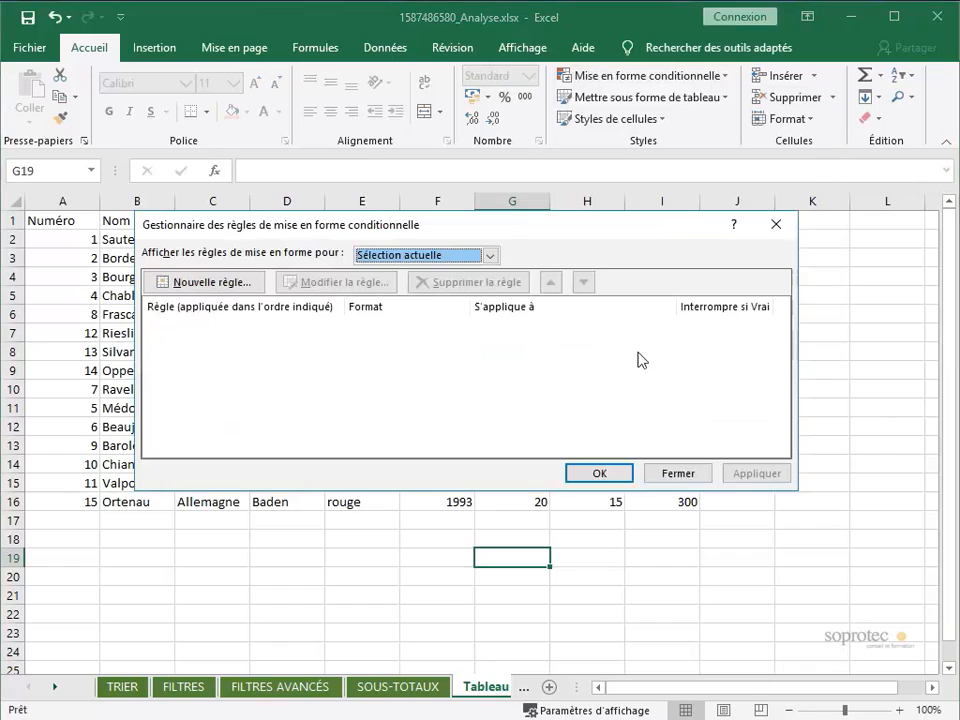
{"action": "left_click", "coordinate": [395, 265]}
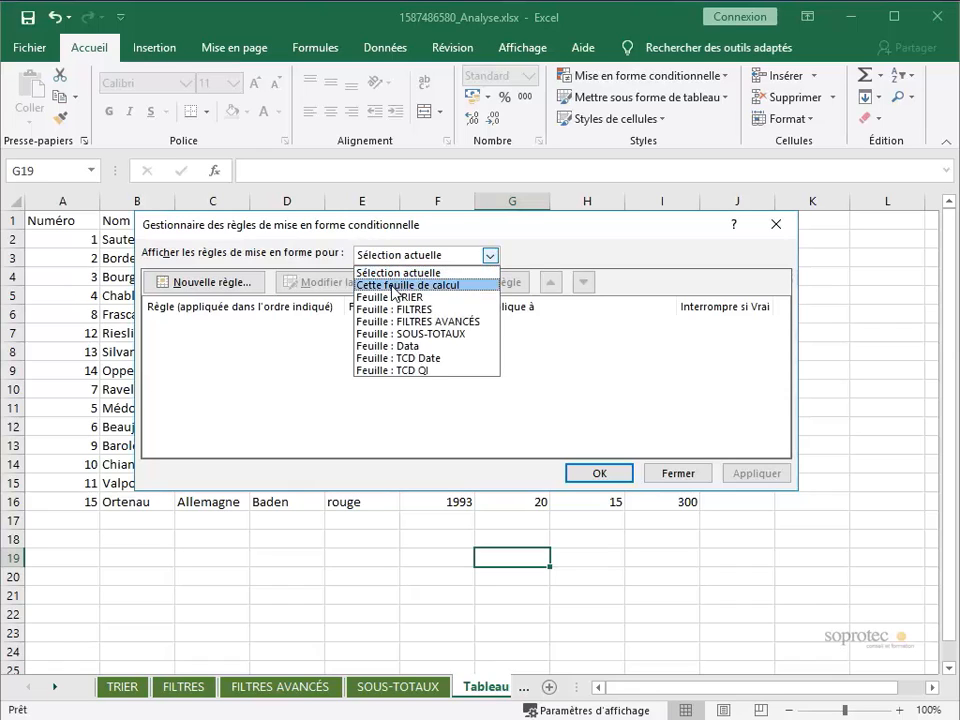
{"action": "left_click", "coordinate": [395, 281]}
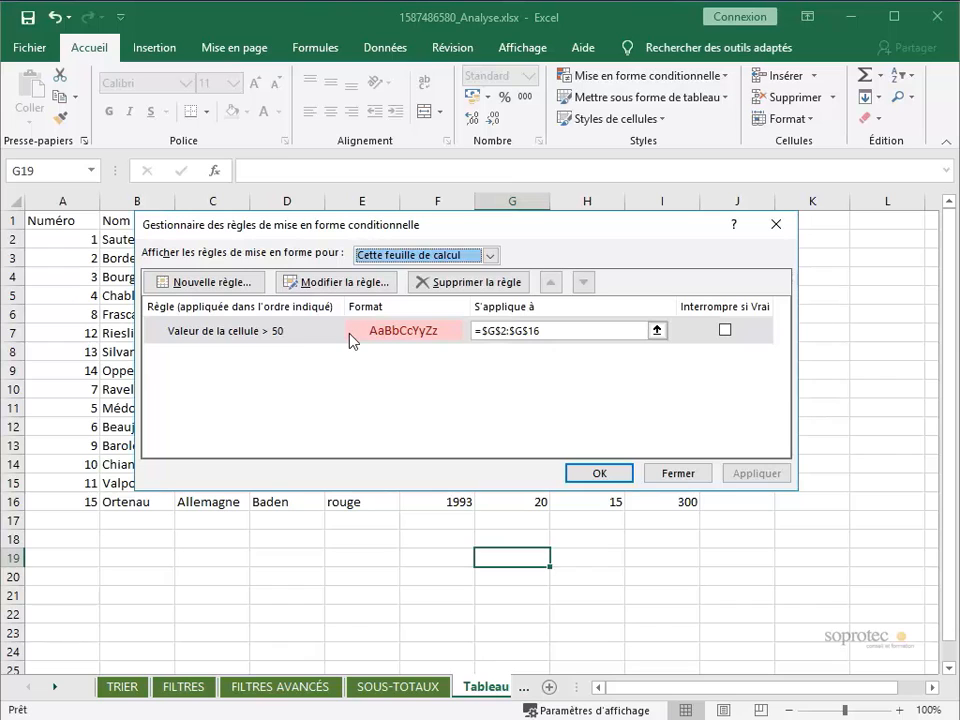
{"action": "left_click", "coordinate": [433, 283]}
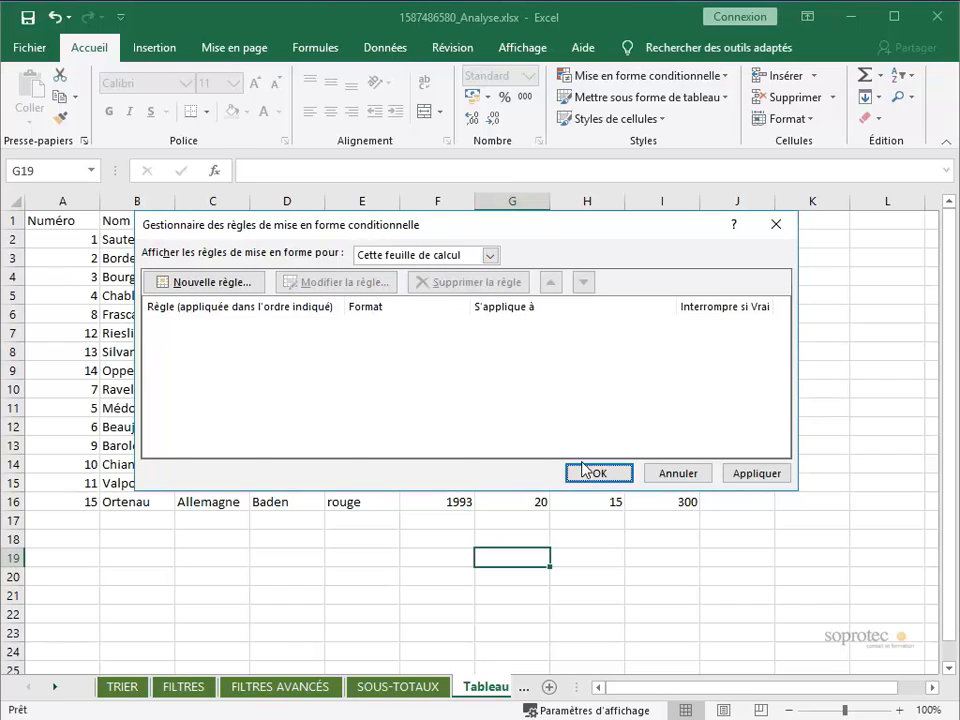